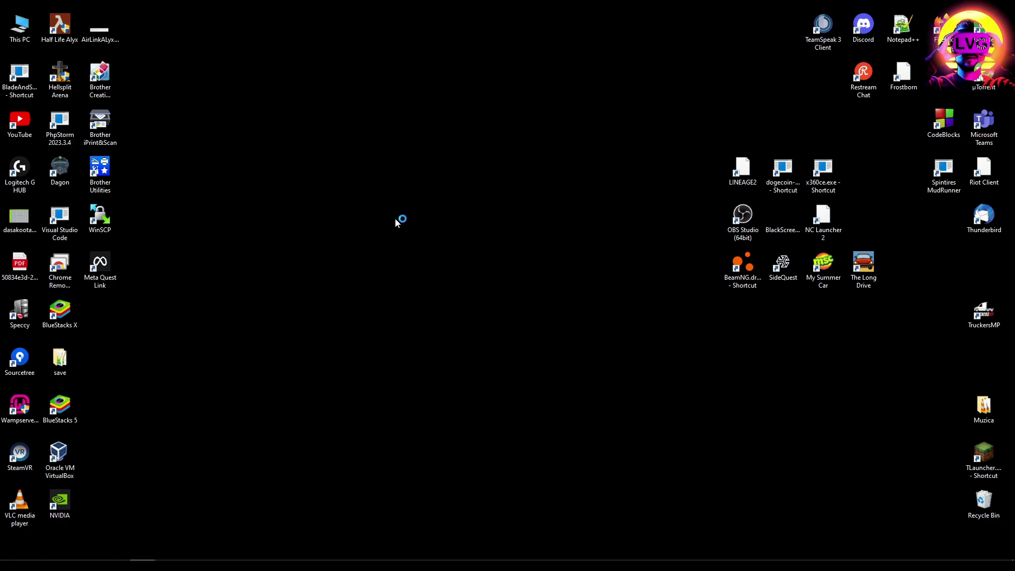
Start the repair of the existing Meta Quest Link installation and confirm it.
right_click(459, 234)
click(499, 266)
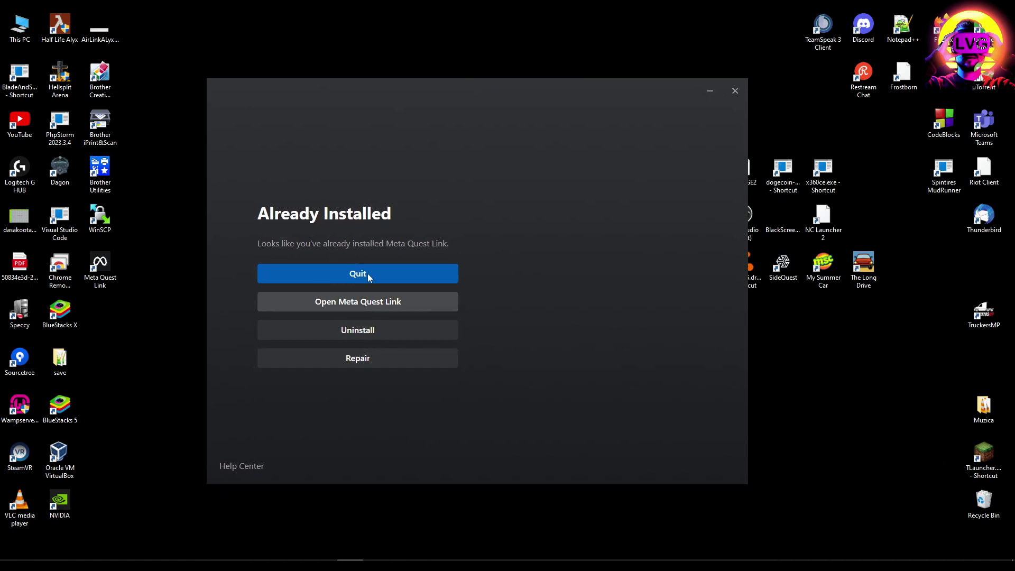
drag(283, 213, 332, 212)
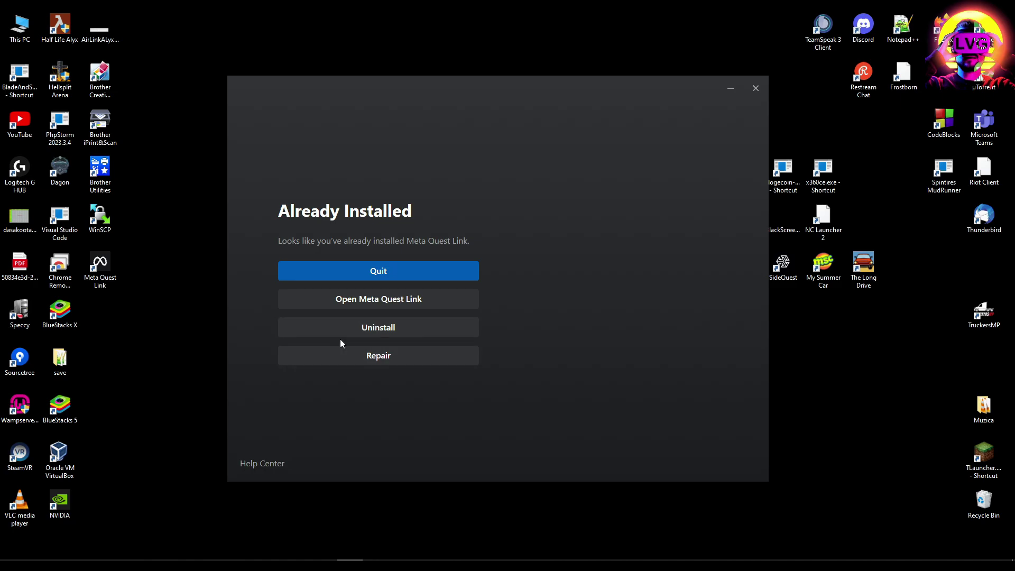
click(388, 356)
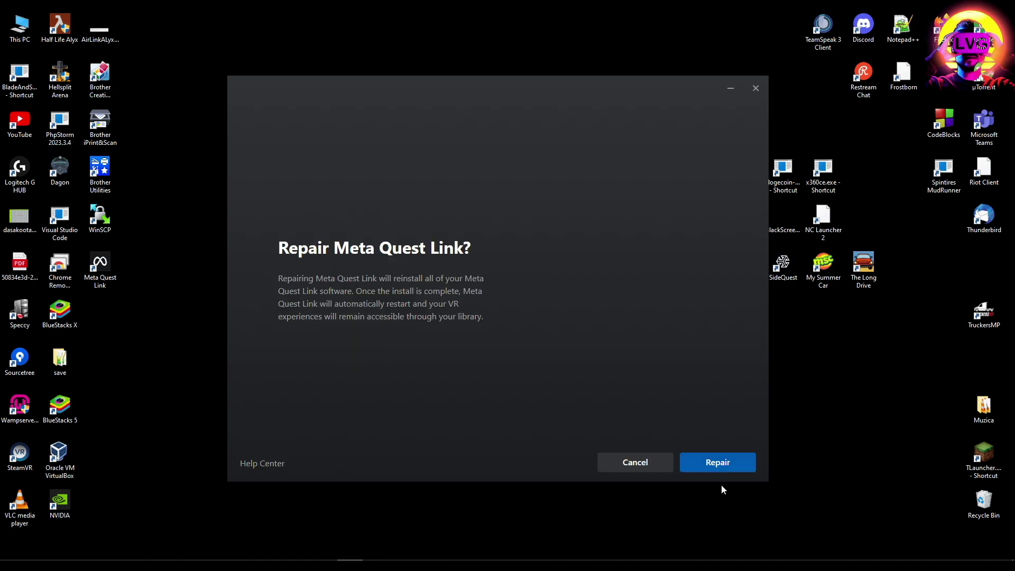
click(720, 467)
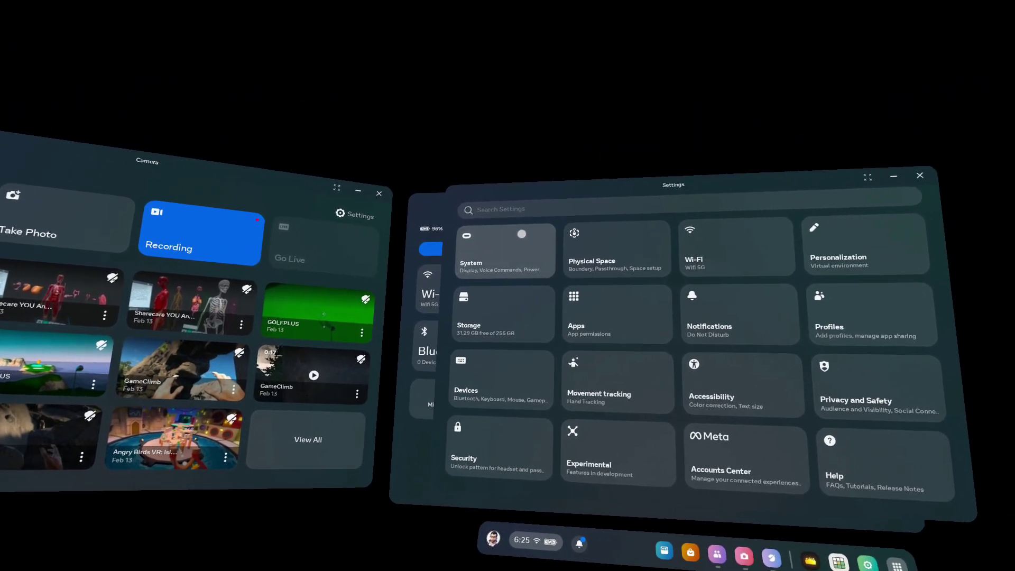
Install the available v69 software update from the headset's system settings and view the current version details.
click(563, 252)
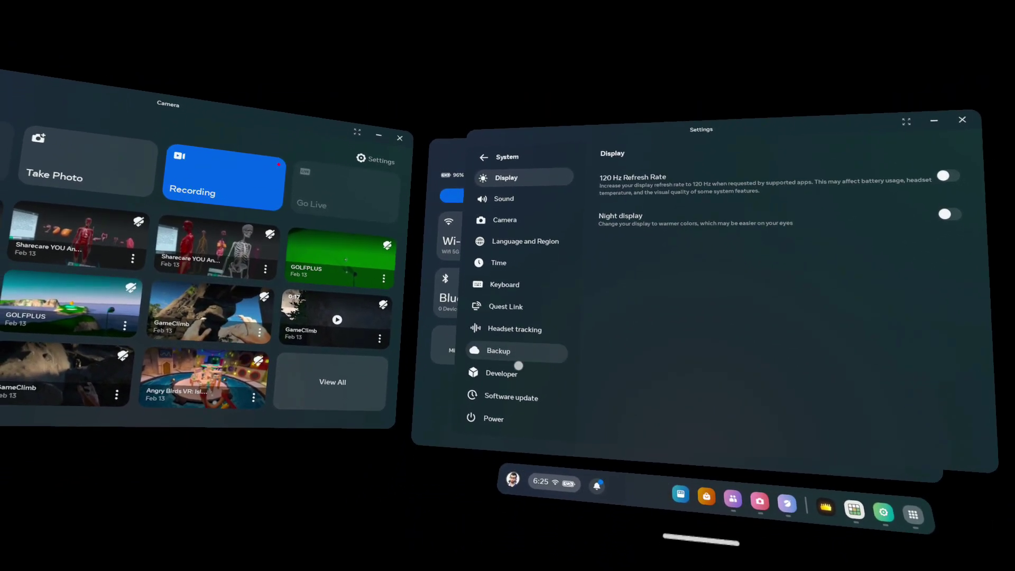
click(508, 381)
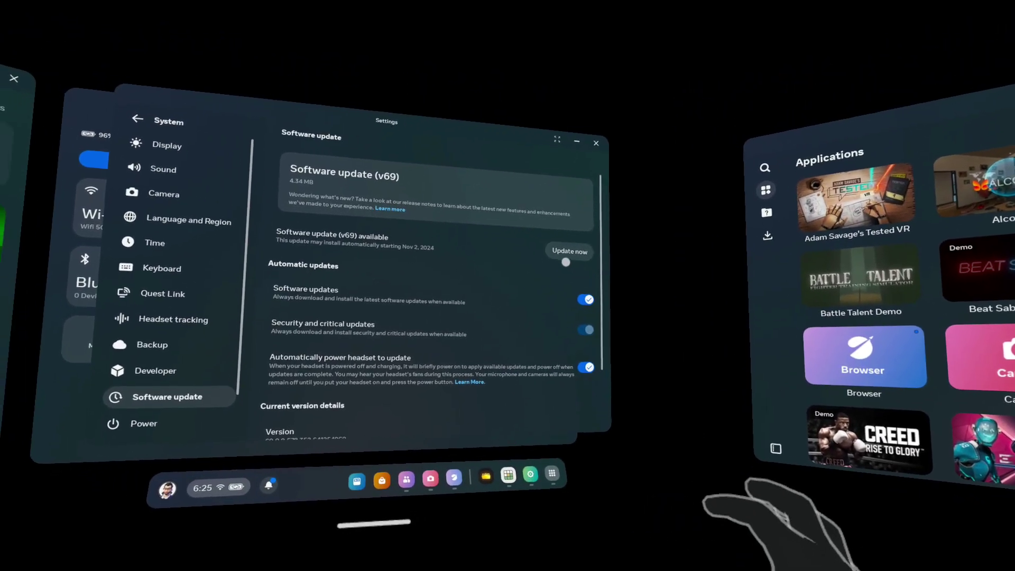
click(558, 249)
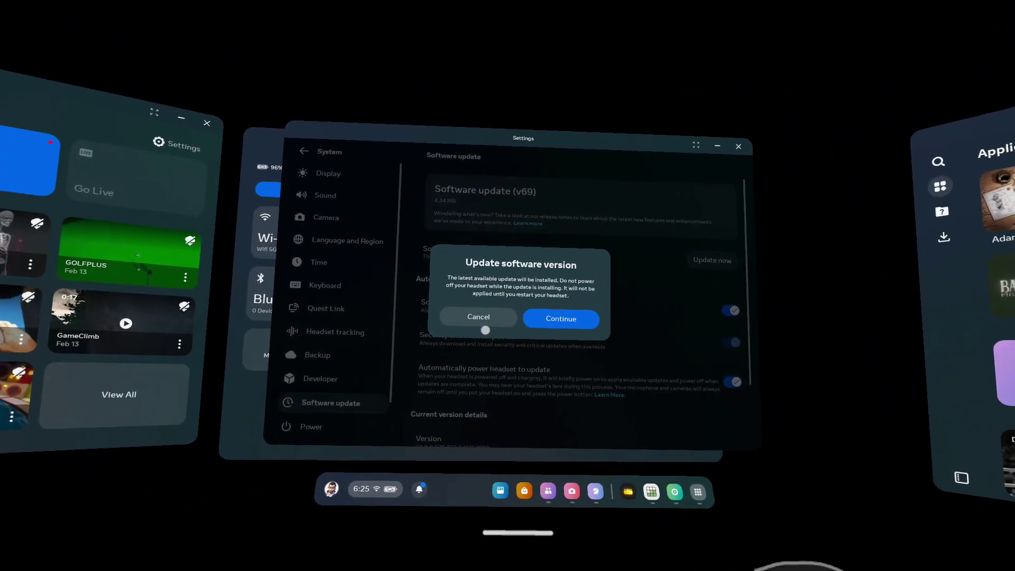
click(559, 297)
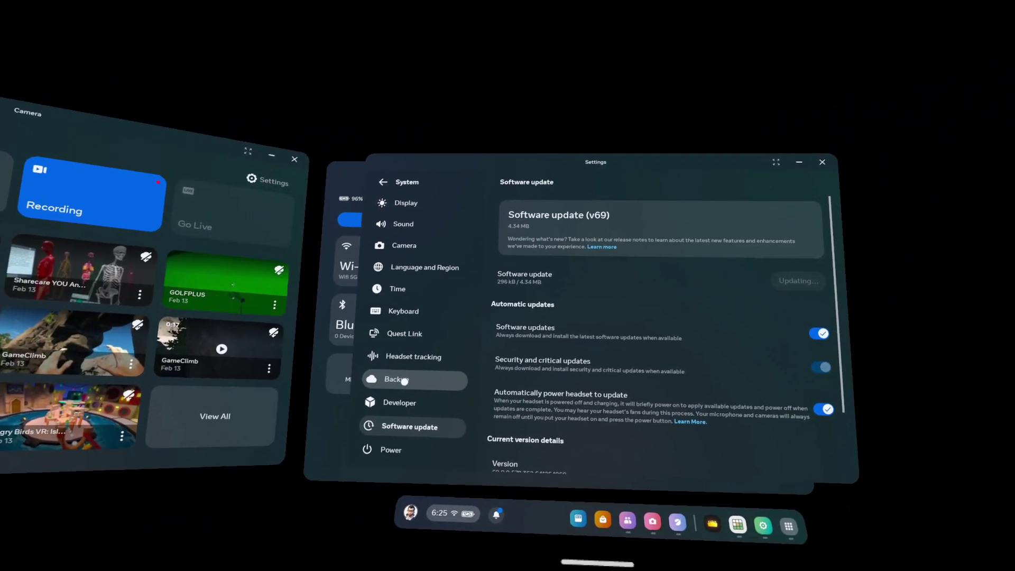
scroll(385, 377, down, 2)
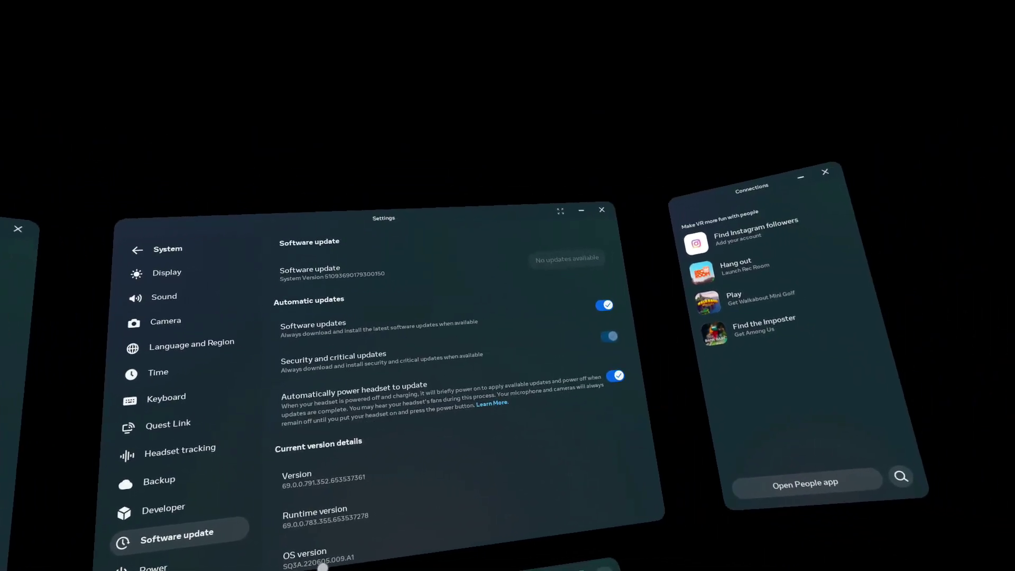
click(292, 449)
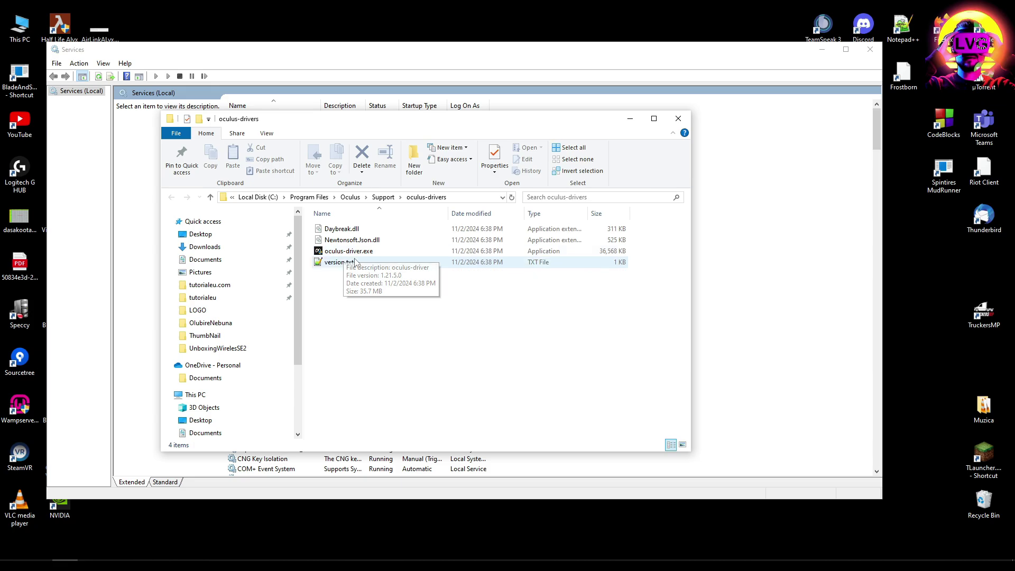
Run oculus-driver.exe from the oculus-drivers folder in the Oculus Support directory.
double_click(348, 254)
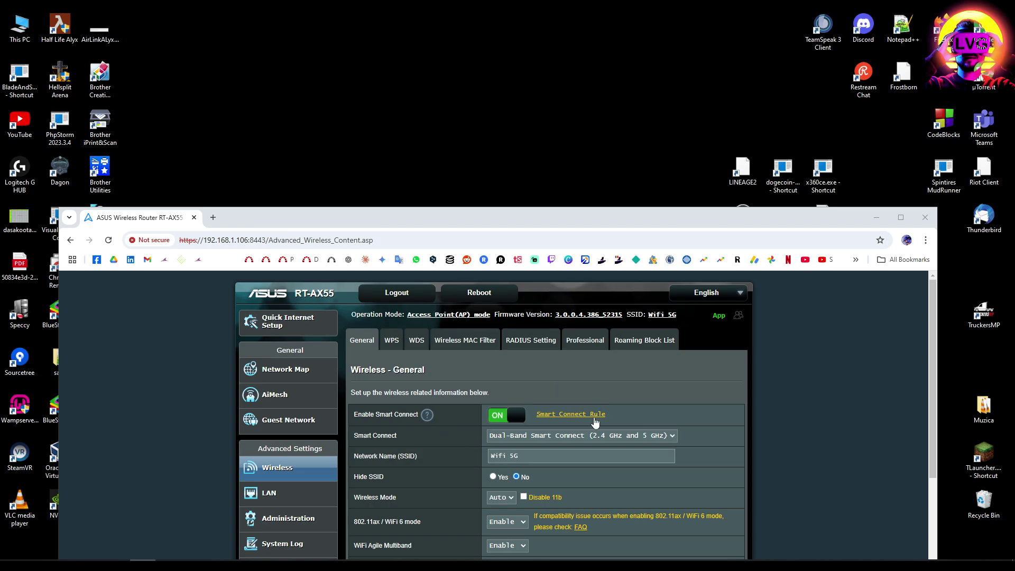
Turn off Smart Connect for the 5 GHz band in the ASUS router's general wireless settings.
click(590, 437)
click(486, 489)
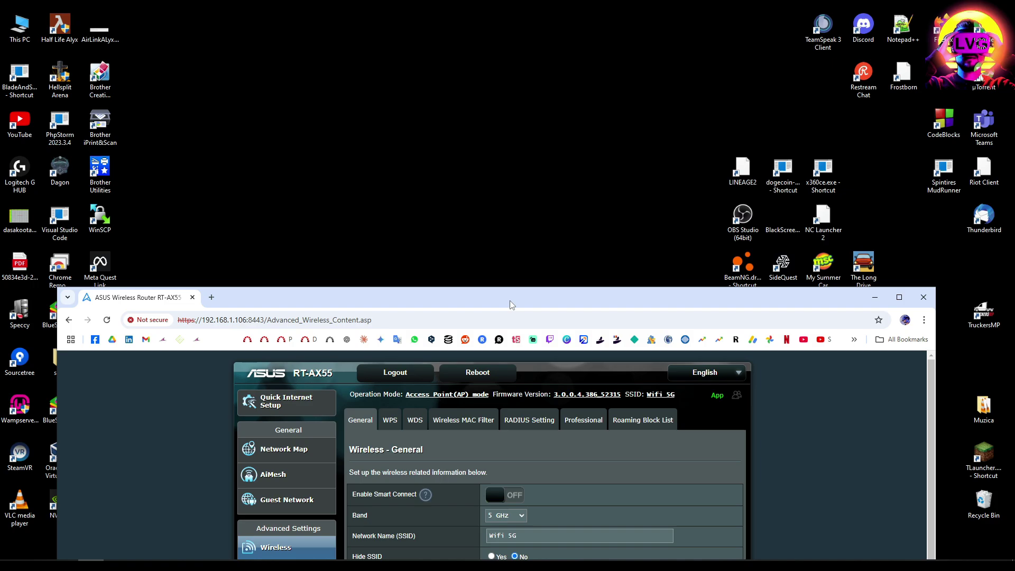
drag(511, 302, 499, 81)
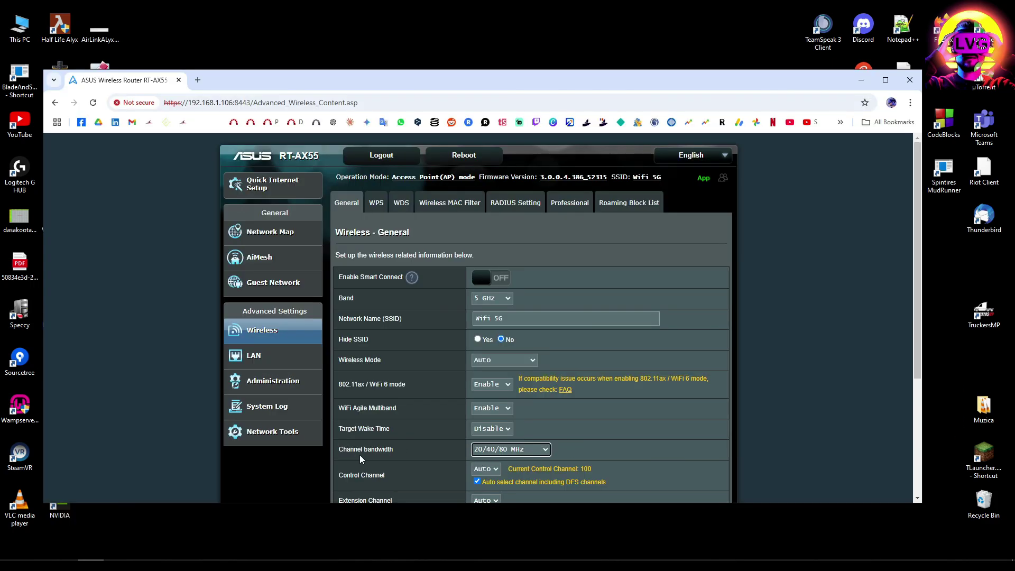
Keep the channel bandwidth at 20/40/80 MHz and disable automatic channel selection including DFS channels.
click(508, 449)
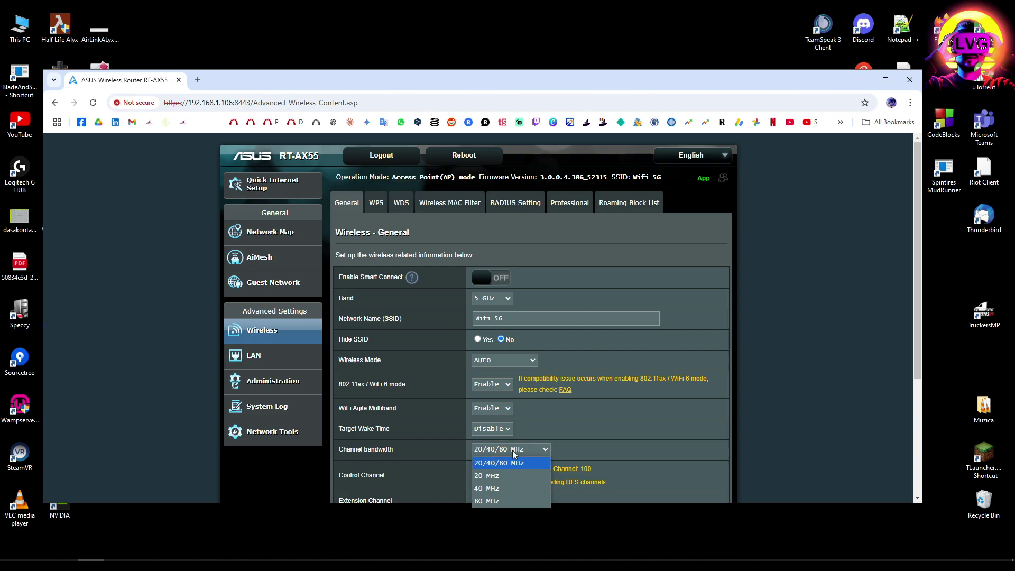
click(506, 456)
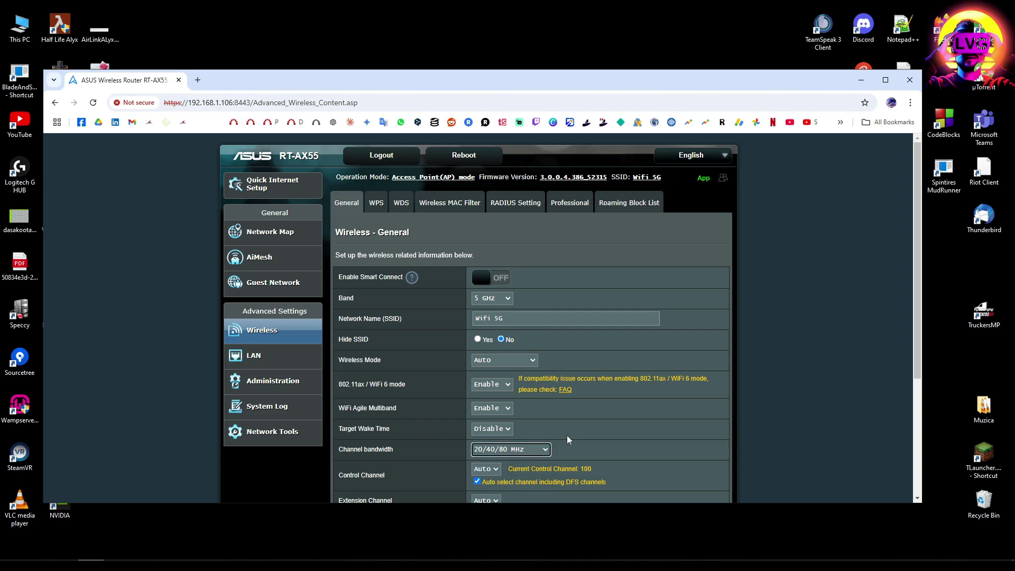
scroll(421, 329, down, 1)
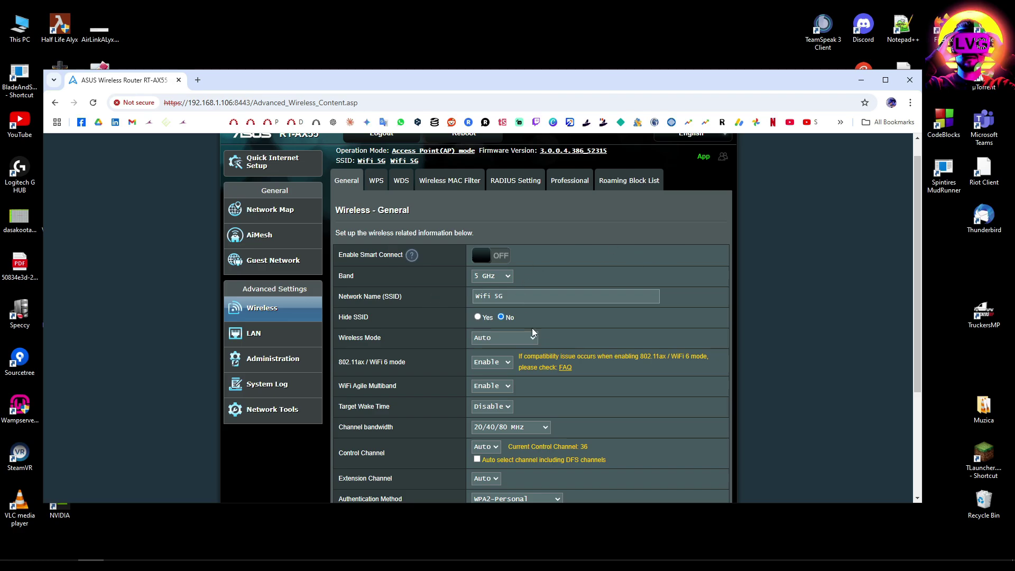
key(super+Down)
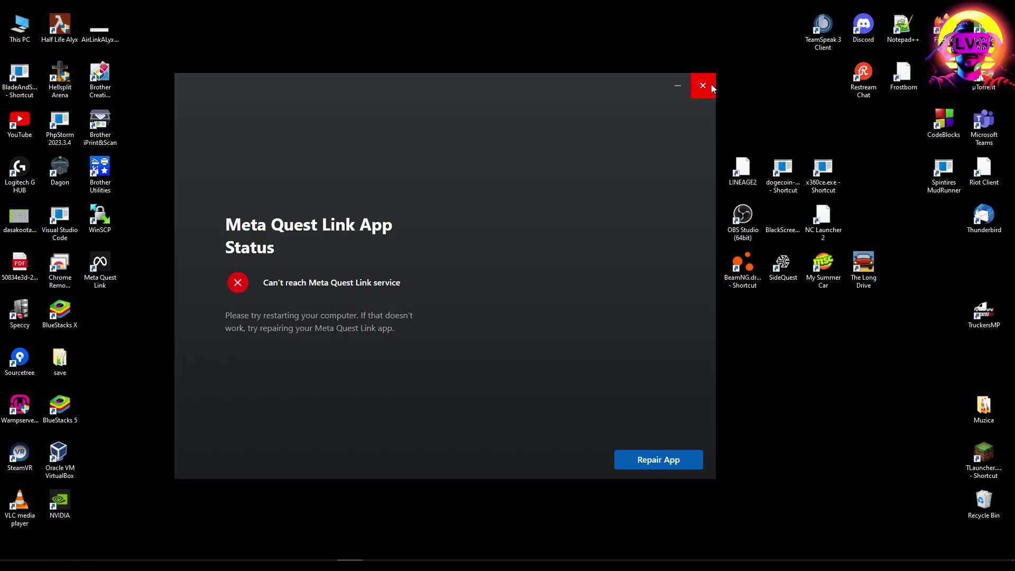
Delete RemoteHeadset.dll and RemoteHeadset_v55.dll from the Oculus server-plugins folder, granting administrator permission for both.
click(712, 87)
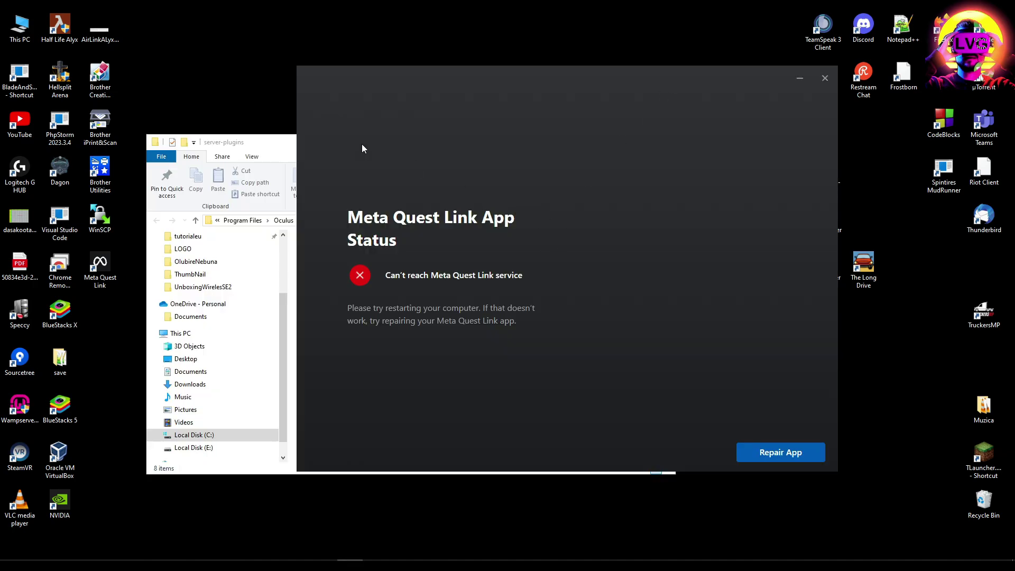
mouse_move(275, 146)
mouse_down()
mouse_move(265, 144)
mouse_move(279, 157)
mouse_up()
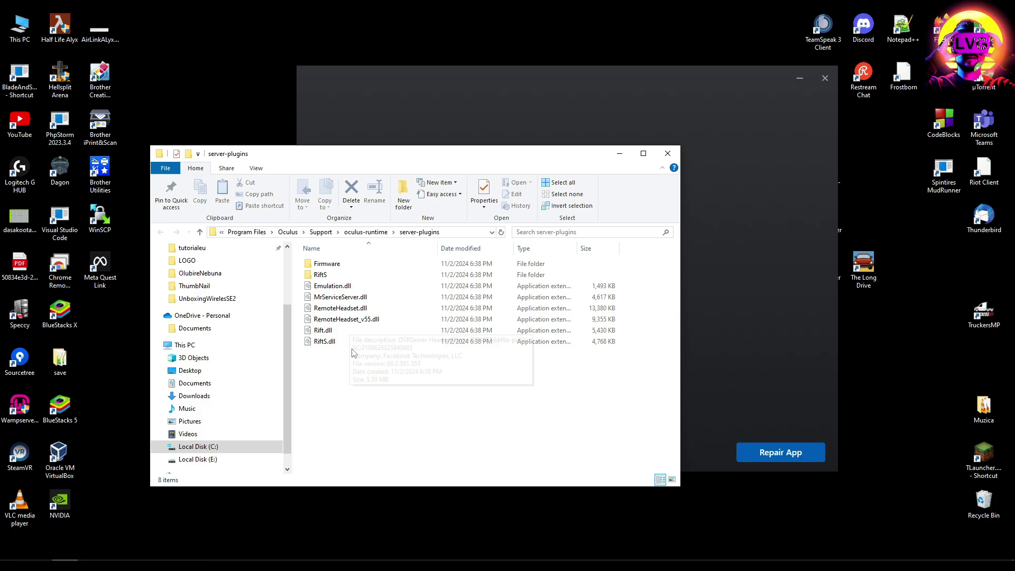
click(377, 319)
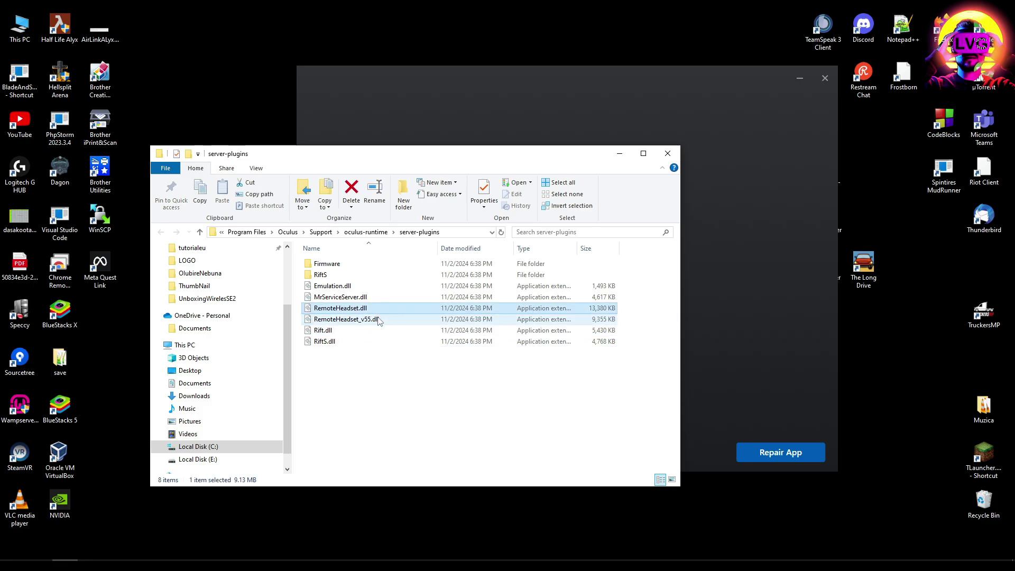
right_click(371, 380)
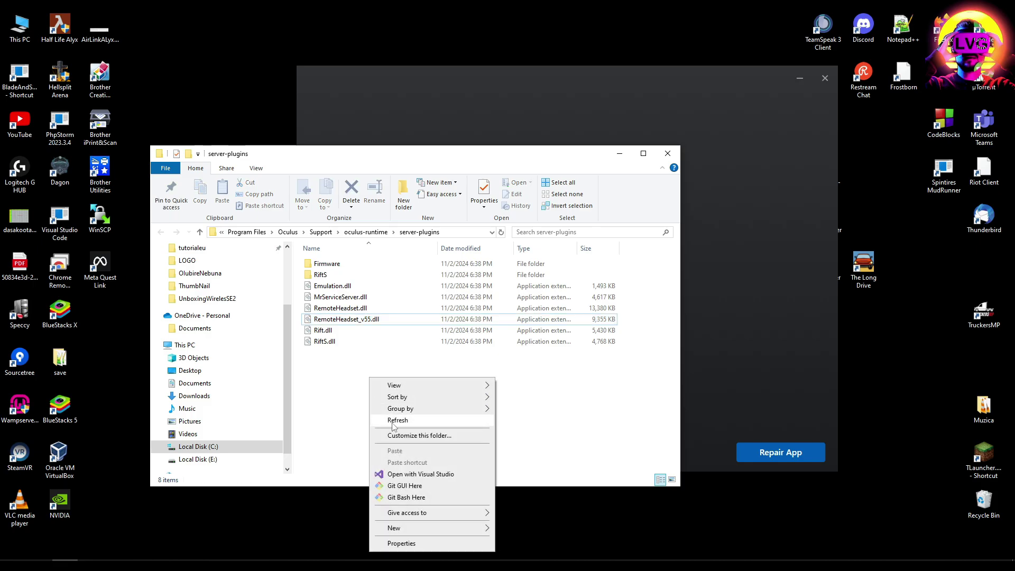
click(362, 458)
click(340, 308)
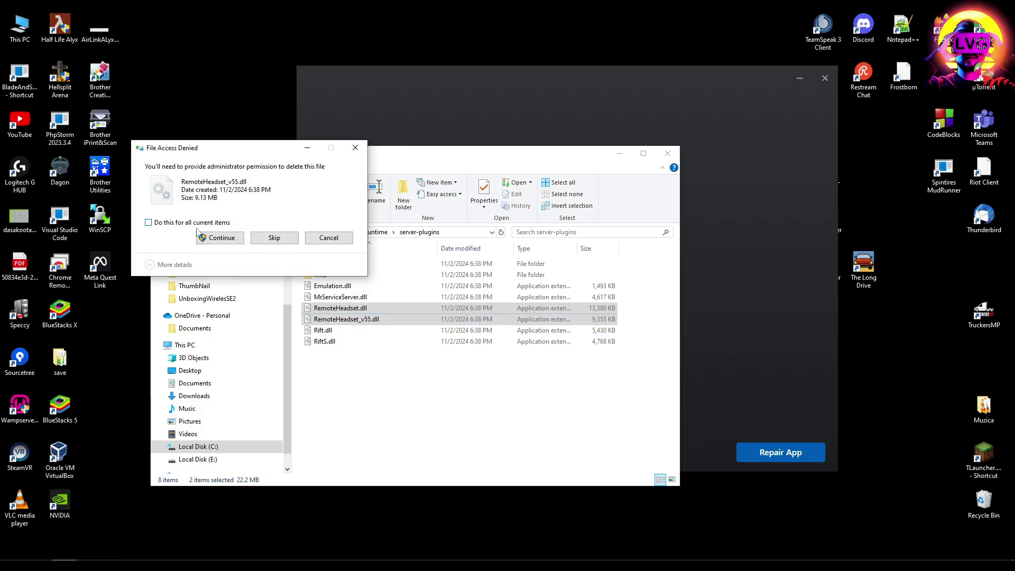
key(Return)
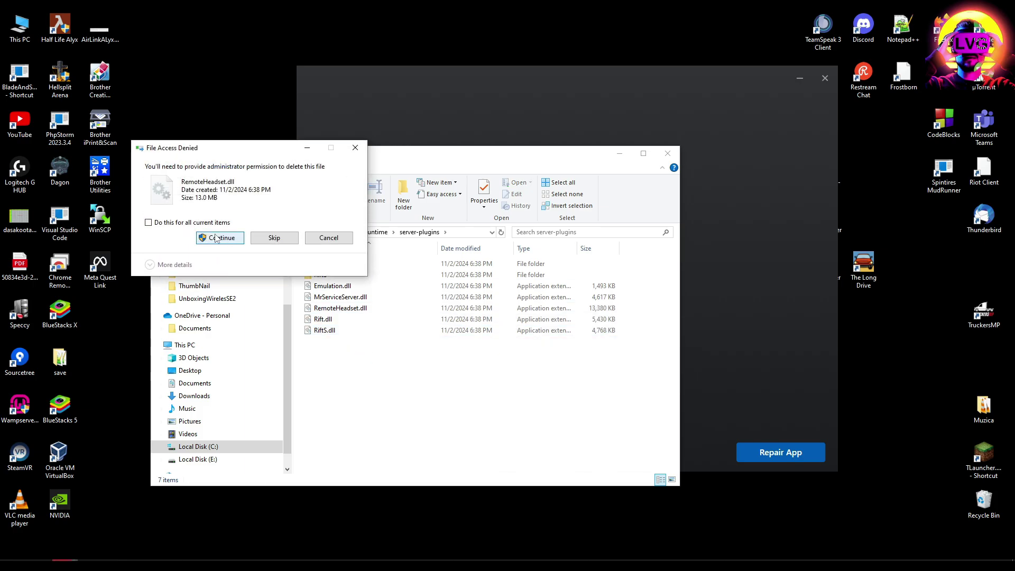
click(217, 238)
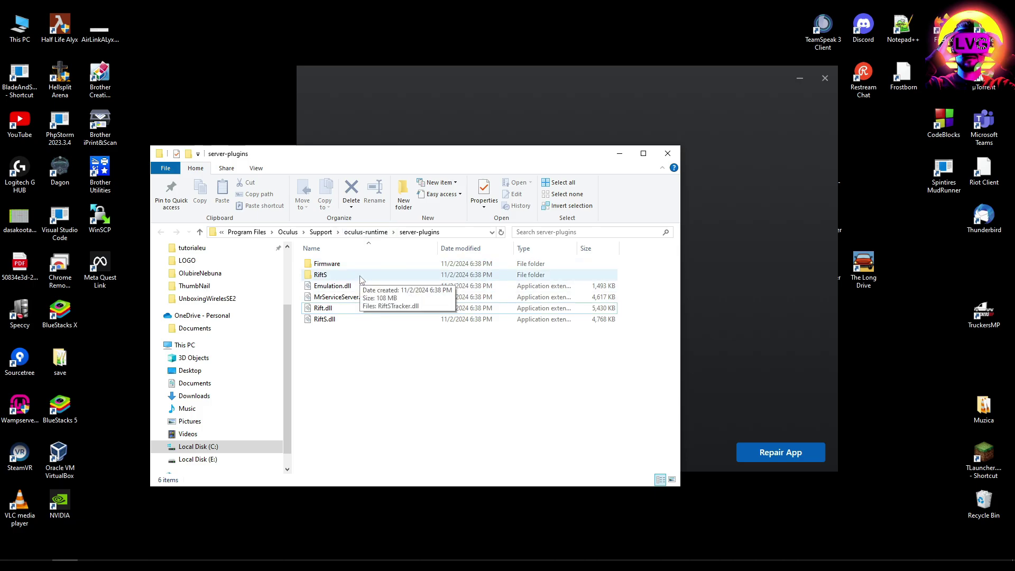
click(668, 154)
click(833, 78)
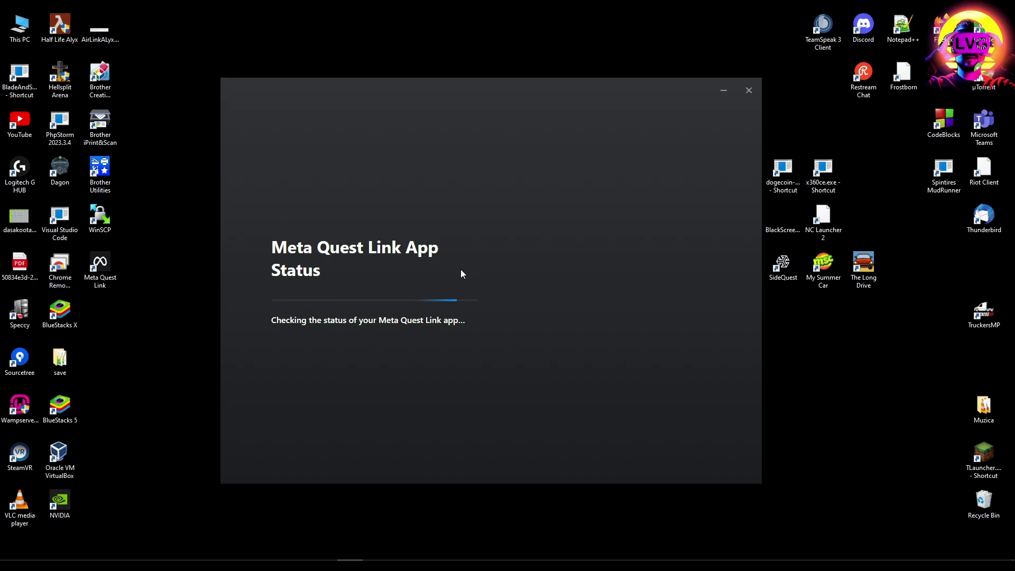
End the OVRServer_x64.exe process in Task Manager.
key(alt+Tab)
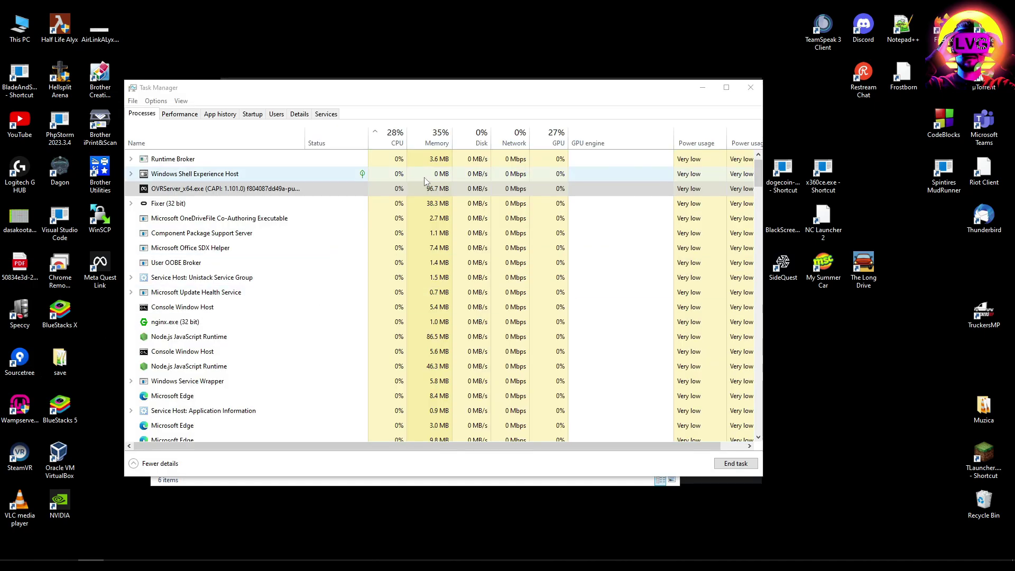
click(188, 193)
right_click(191, 195)
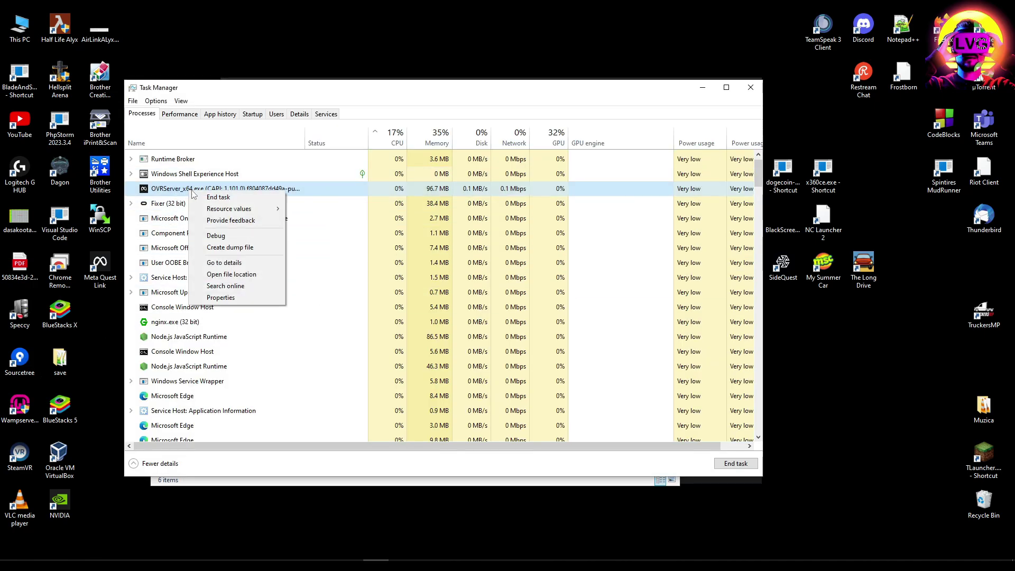
click(209, 197)
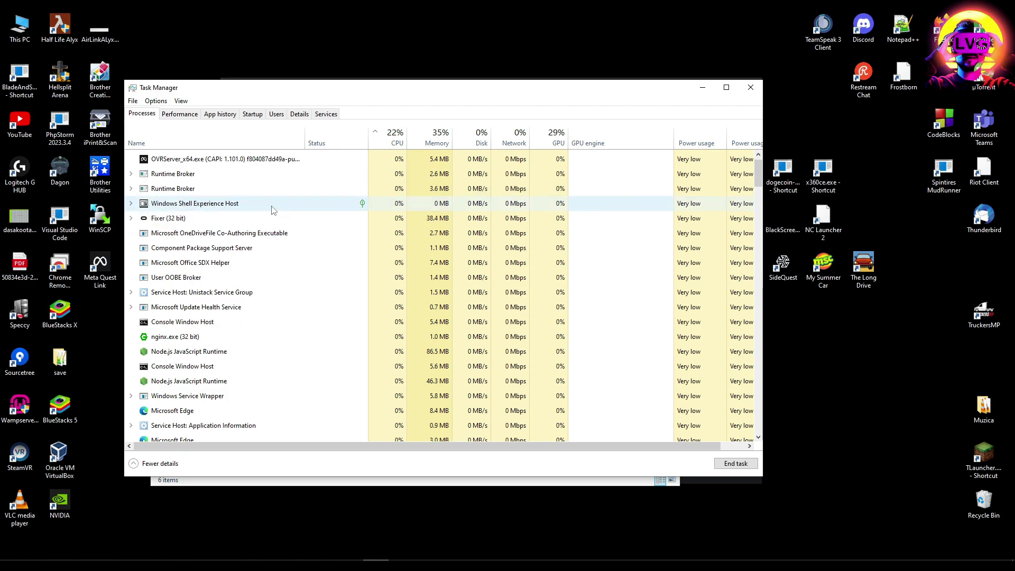
Launch Meta Quest Link and dismiss the separate App Status window.
click(98, 287)
double_click(98, 287)
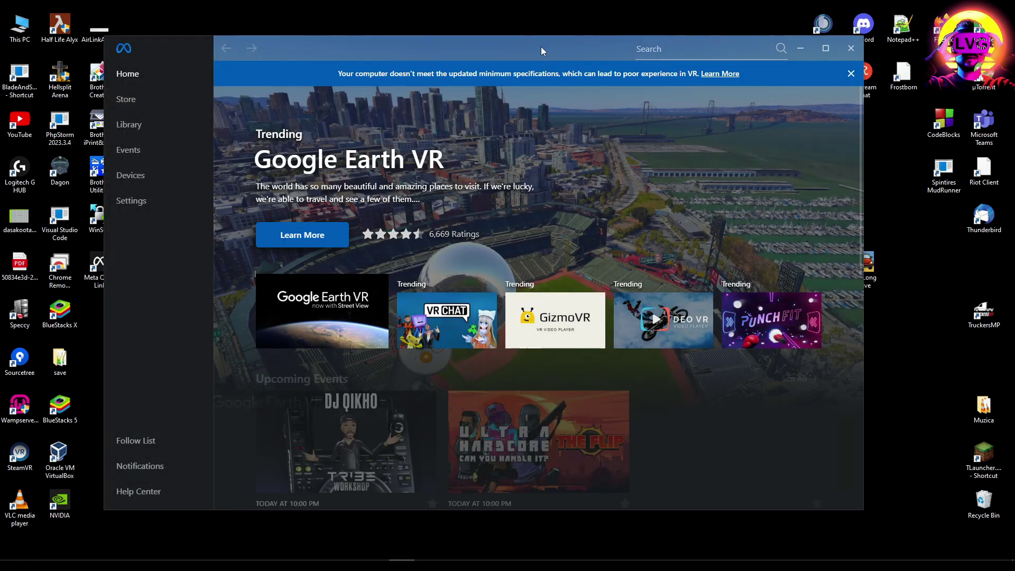
drag(577, 48, 599, 84)
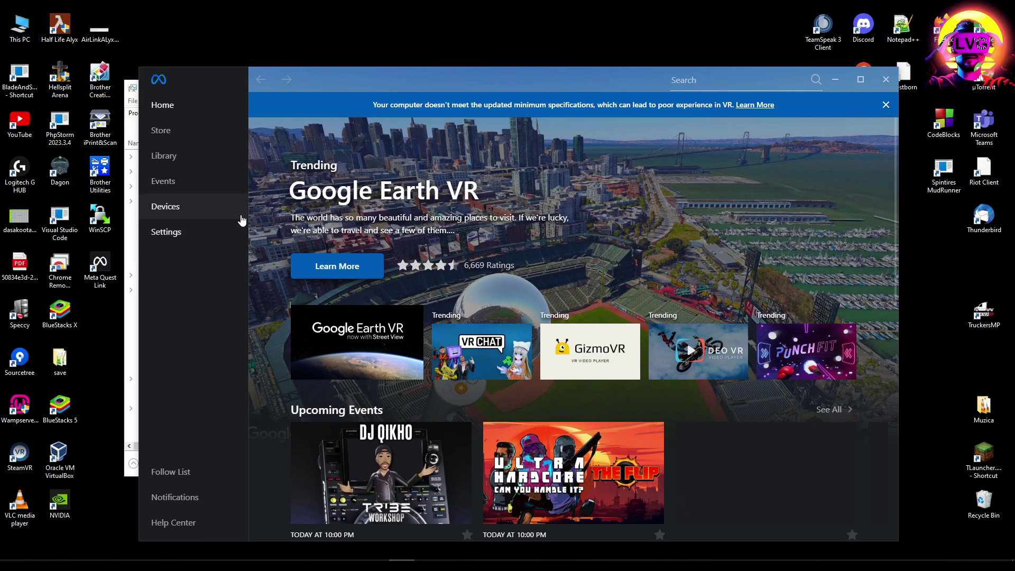
click(135, 334)
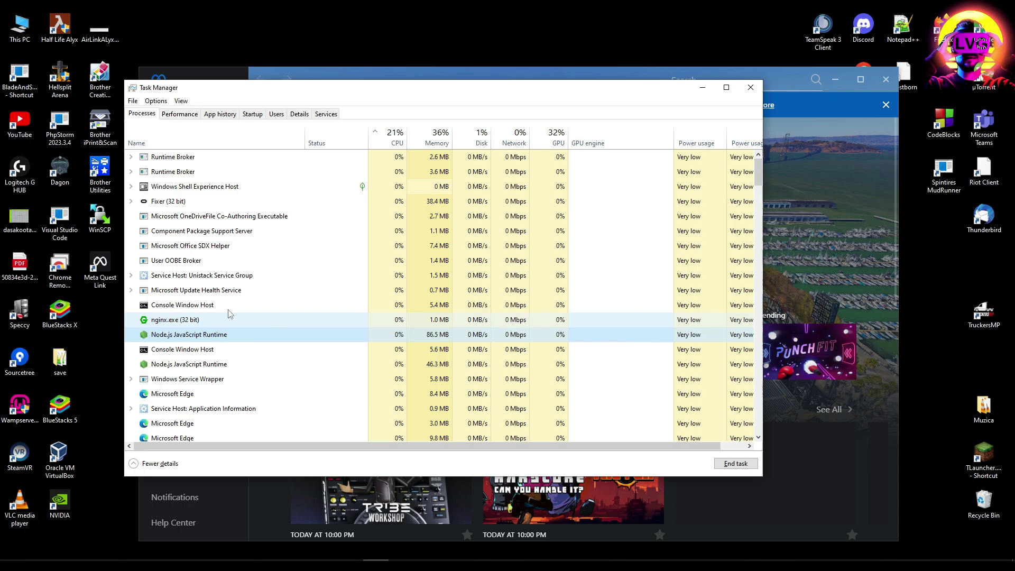
key(alt+Tab)
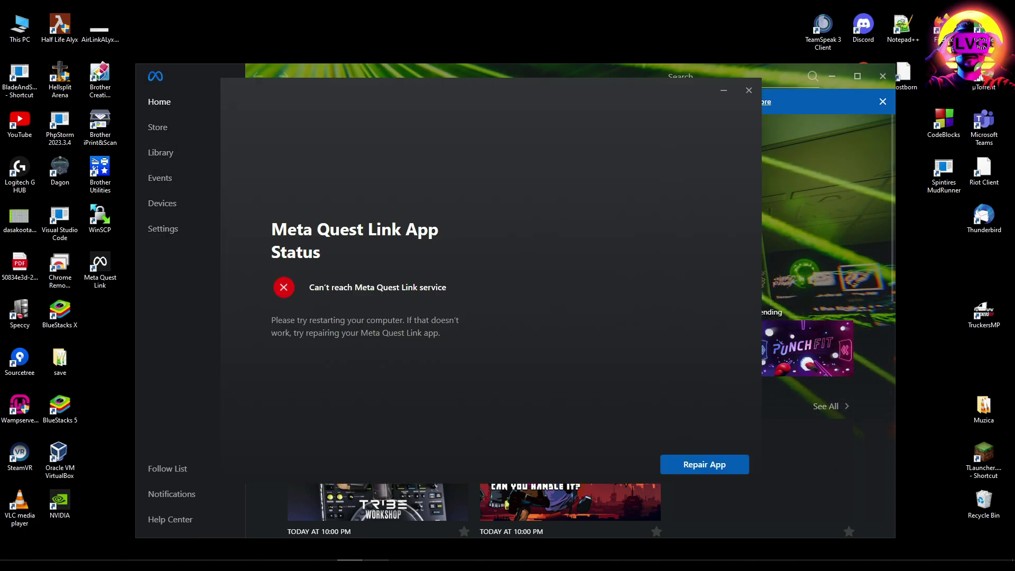
click(749, 90)
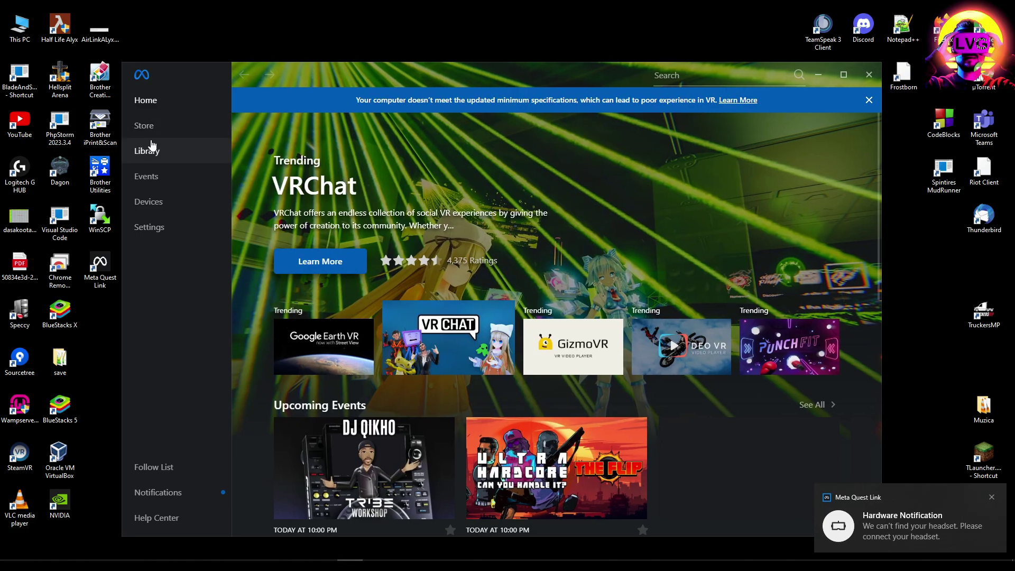
Open the Devices page in Meta Quest Link and view the Quest 2 and Touch headset's details.
click(199, 495)
click(732, 168)
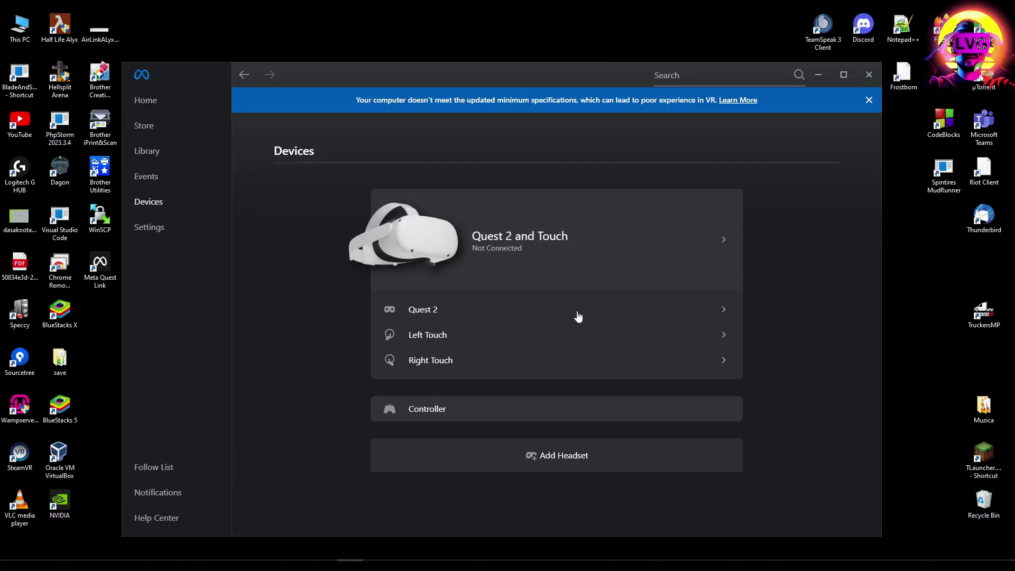
click(578, 256)
click(331, 256)
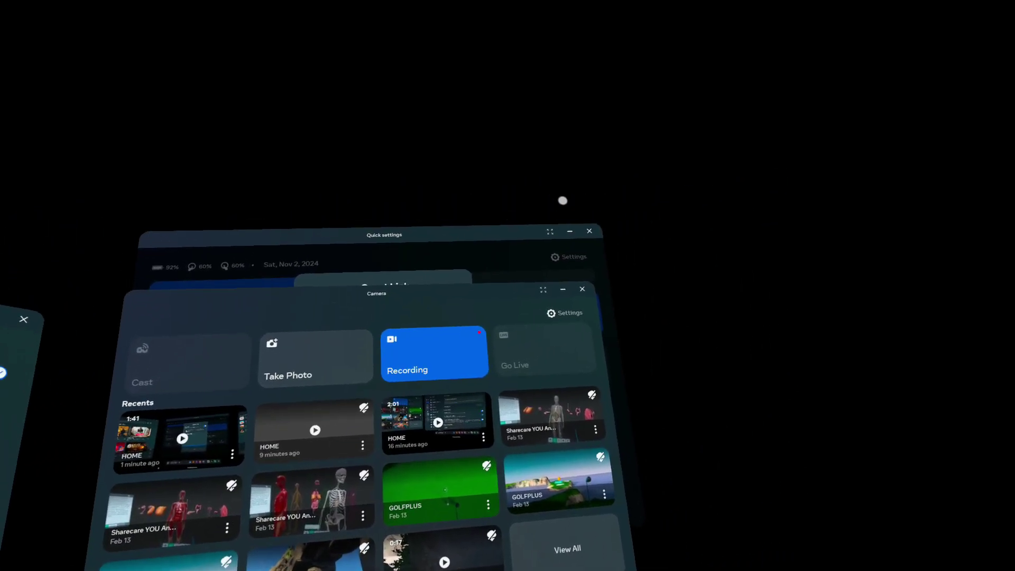
Close the headset's Camera window and toggle Use Air Link in the Quest Link dialog.
click(572, 287)
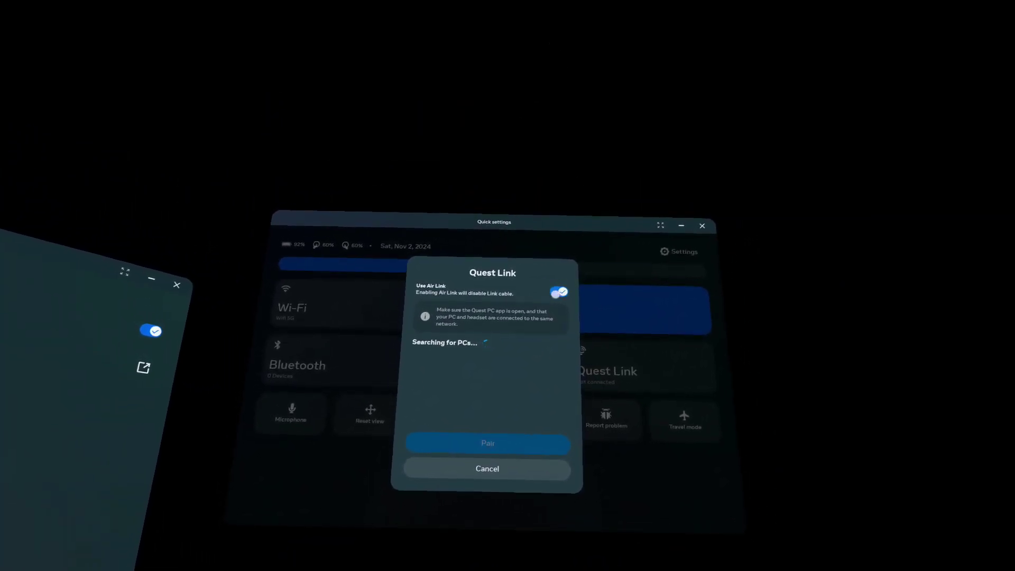
click(553, 277)
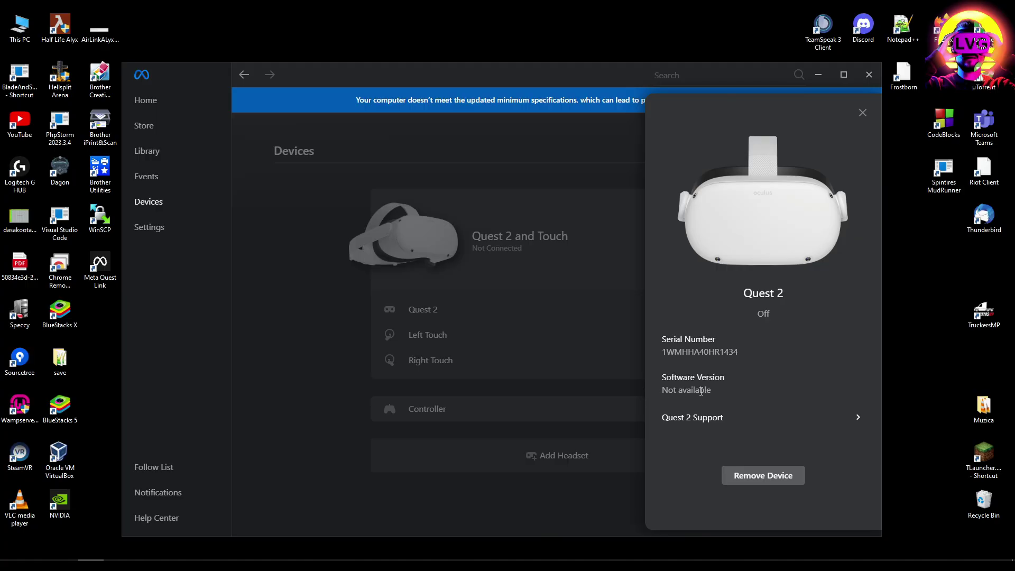
Remove the Quest 2 from the Meta Quest Link devices, confirm the removal and return to the Devices page.
click(763, 476)
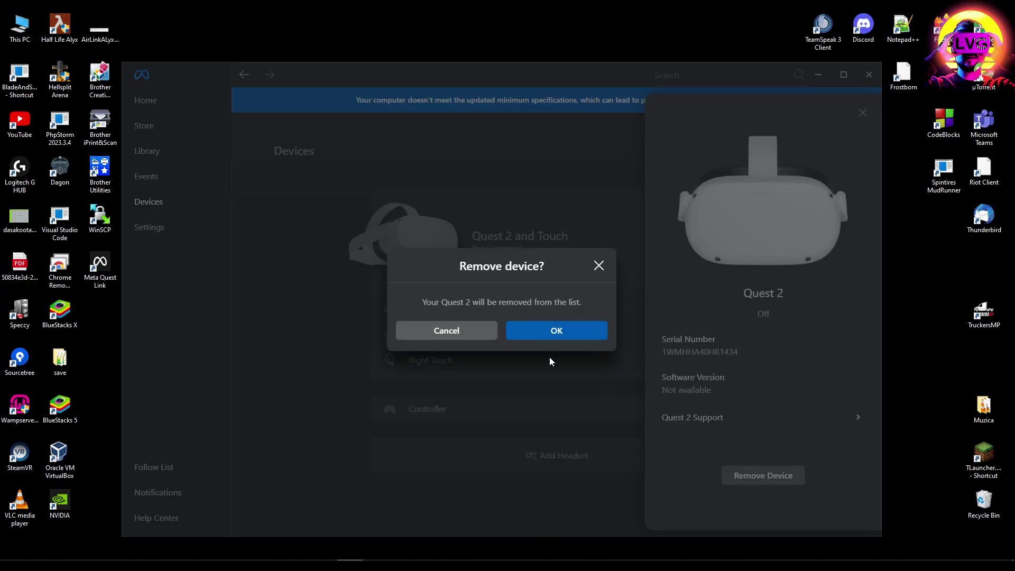
click(555, 331)
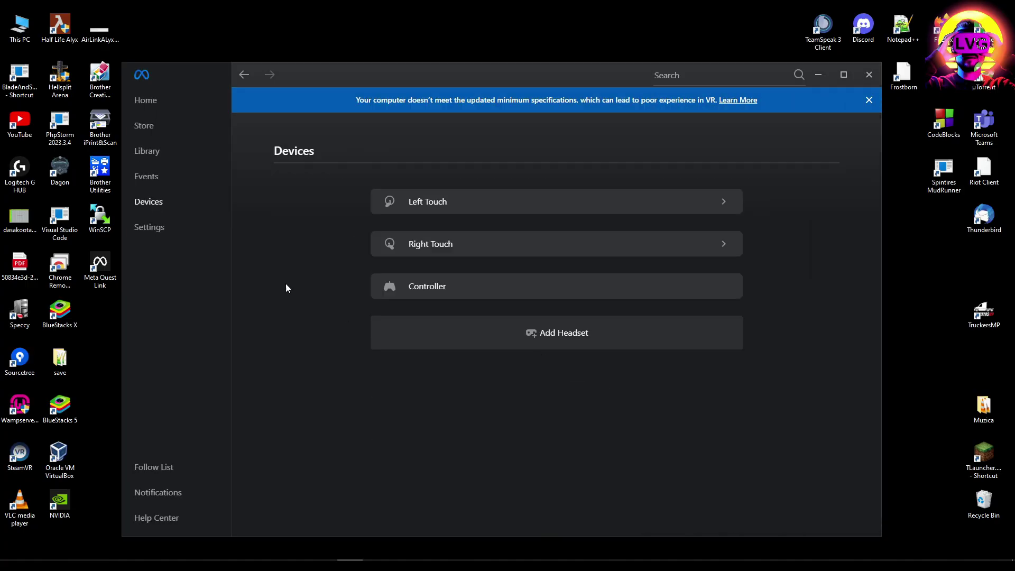
click(164, 200)
Start adding a headset, choosing Quest 2 and the Air Link (Wireless) connection method.
click(500, 333)
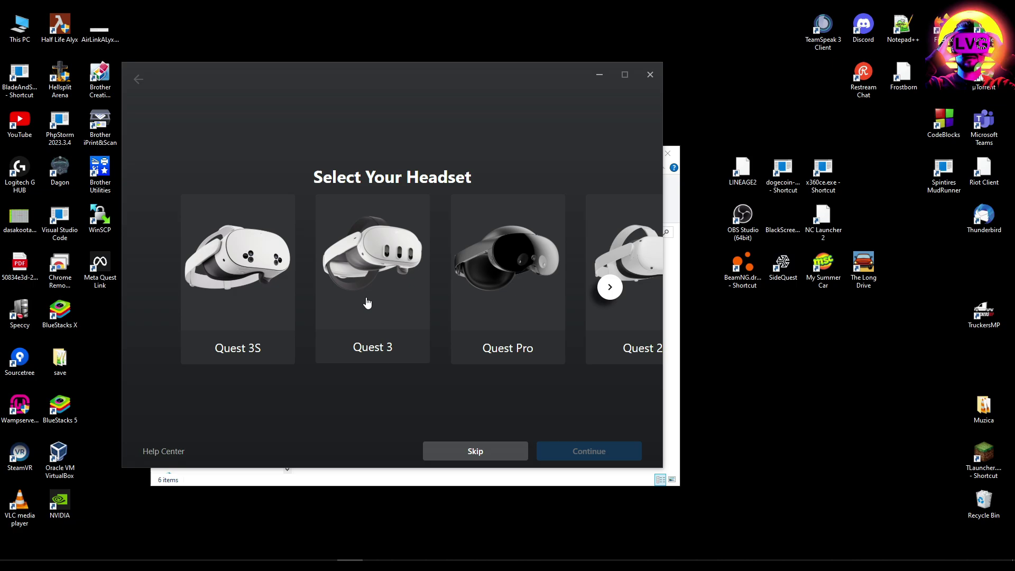
click(610, 288)
click(250, 300)
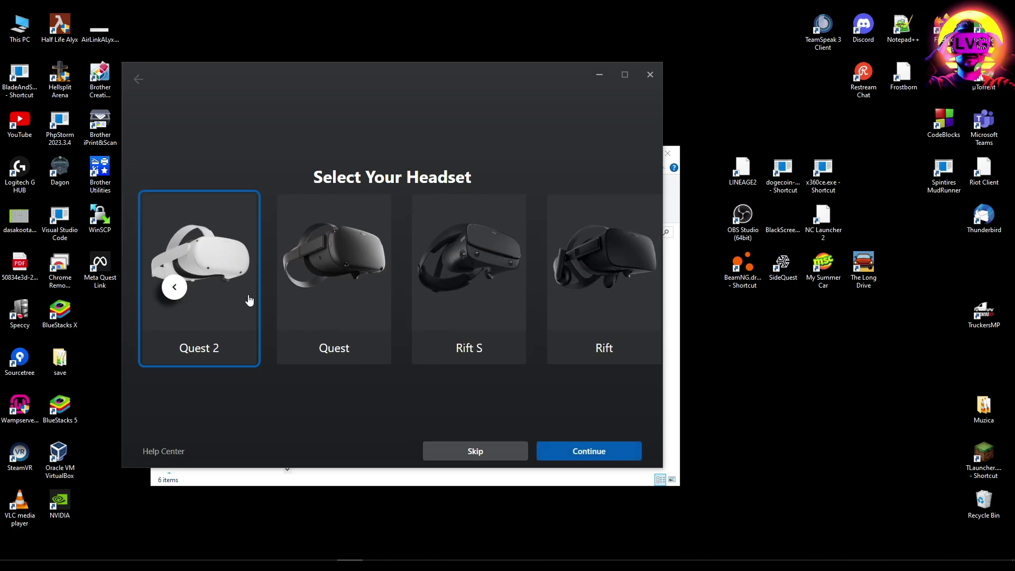
click(613, 456)
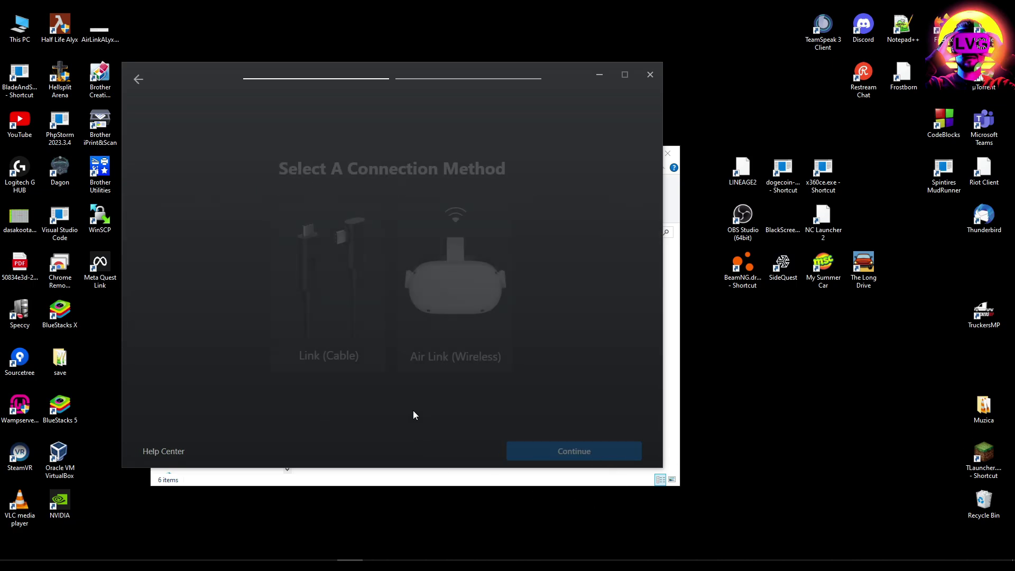
click(452, 257)
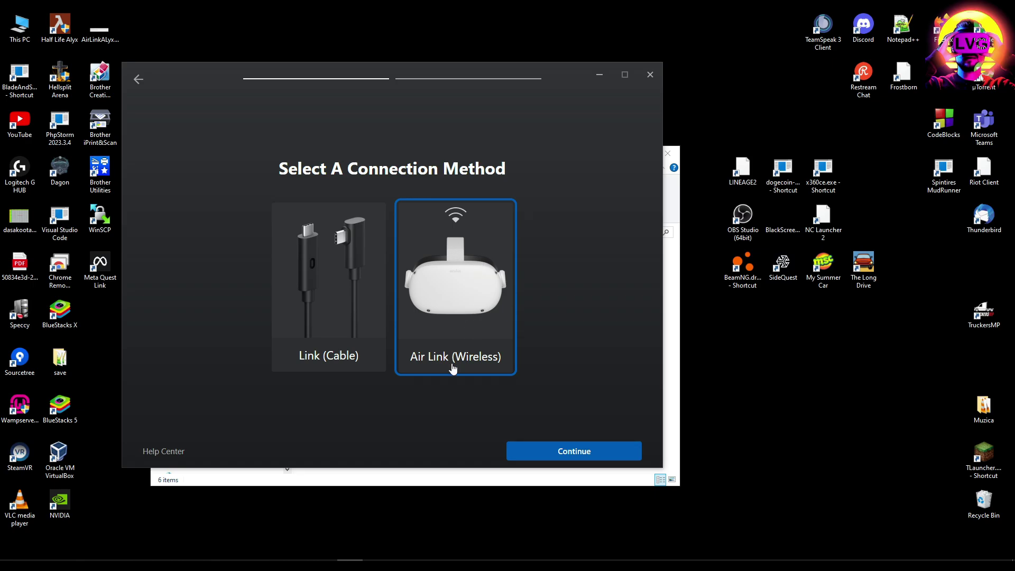
click(567, 457)
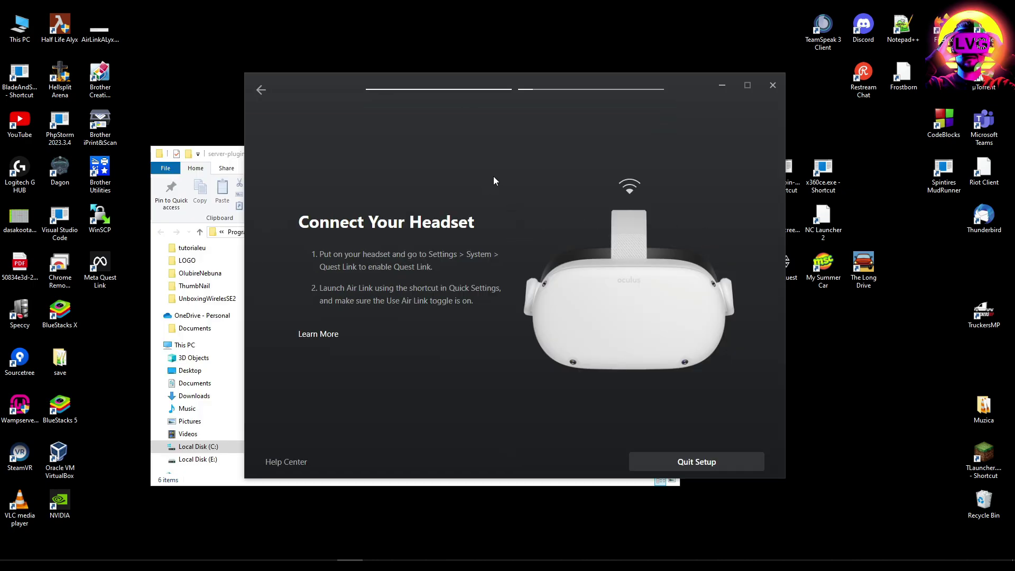
Go back in the headset setup and continue with the Link (Cable) connection method.
click(264, 93)
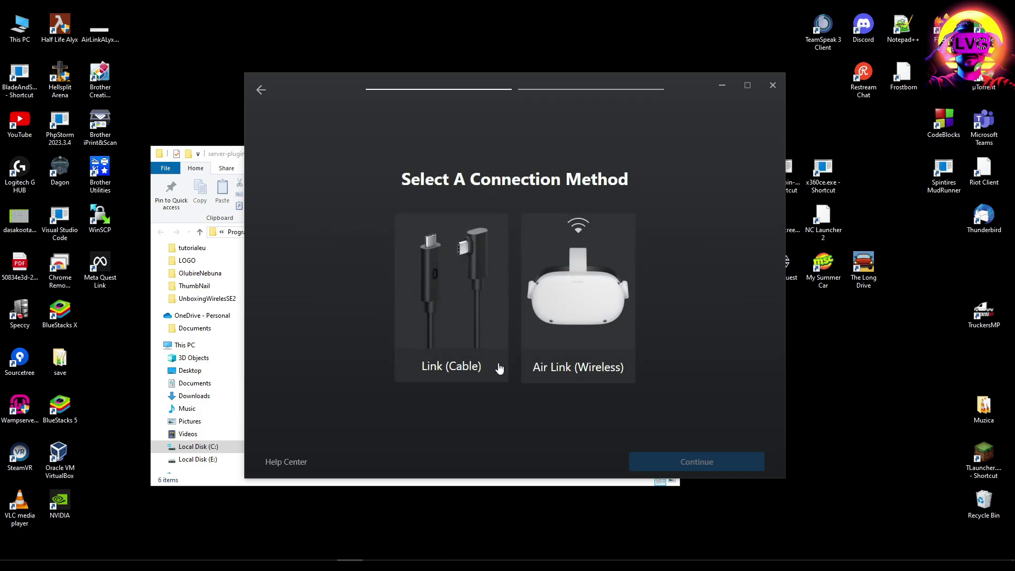
click(444, 287)
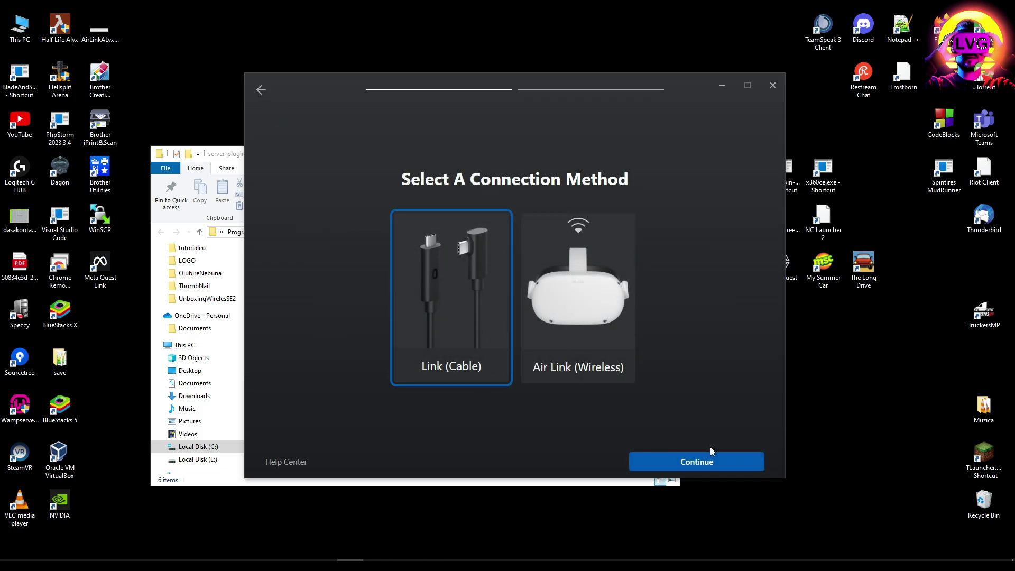
click(711, 462)
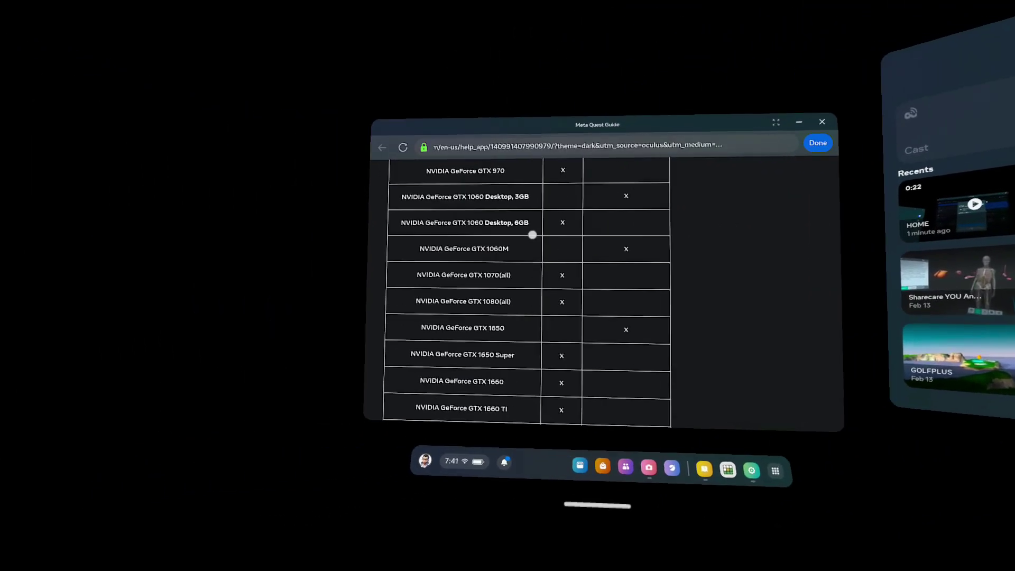
Examine the Windows PC requirements article for Meta Quest Link, including the minimum and recommended specifications and the supported NVIDIA and AMD GPUs.
scroll(581, 265, up, 15)
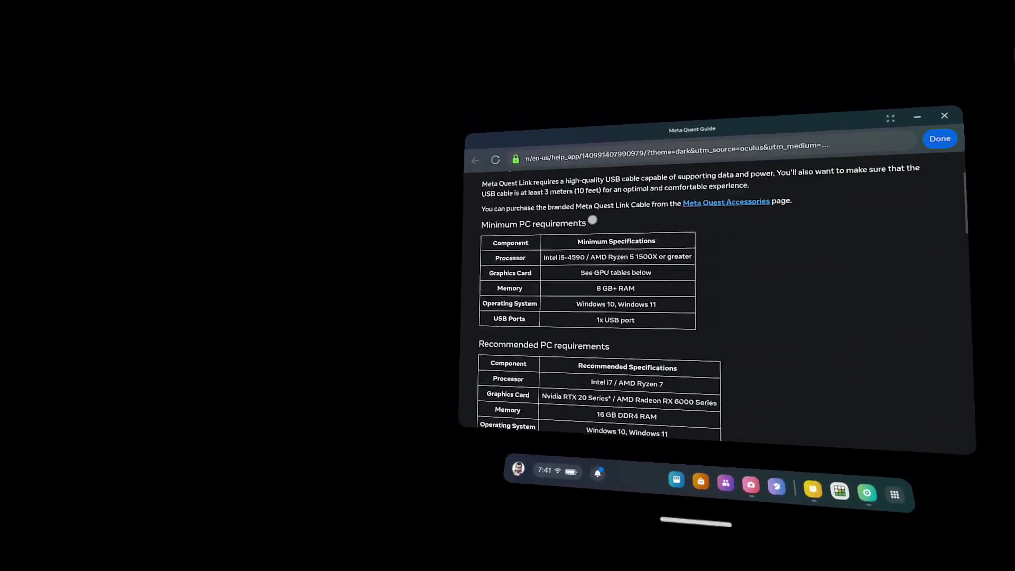
scroll(590, 310, down, 2)
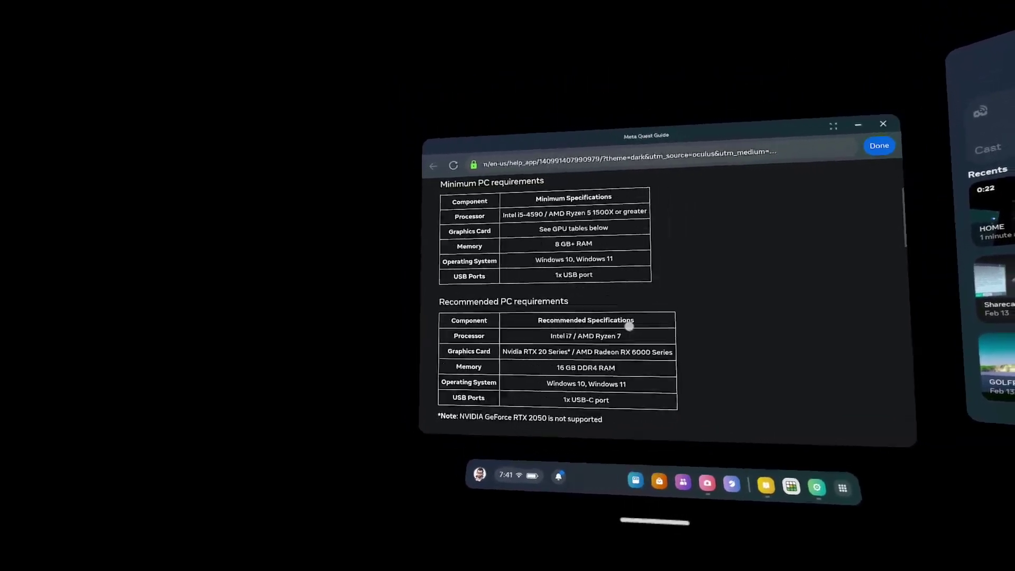
scroll(629, 326, down, 5)
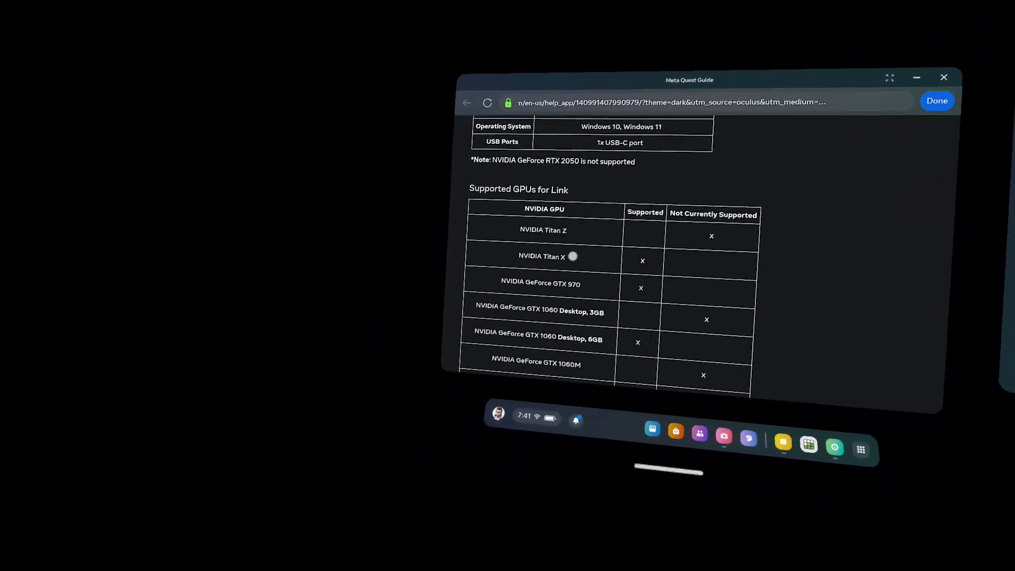
scroll(570, 277, down, 5)
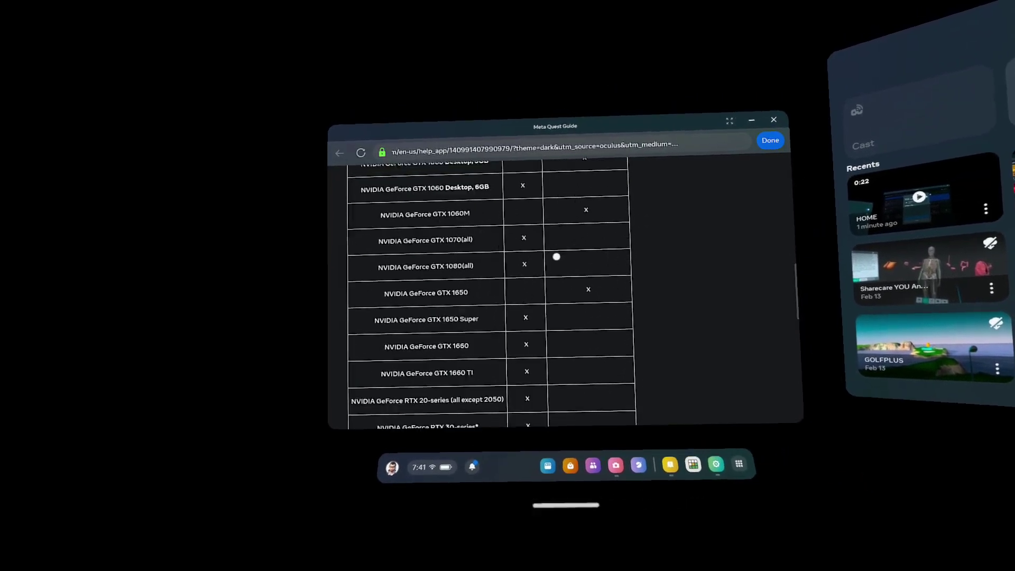
scroll(575, 245, up, 5)
scroll(556, 368, down, 3)
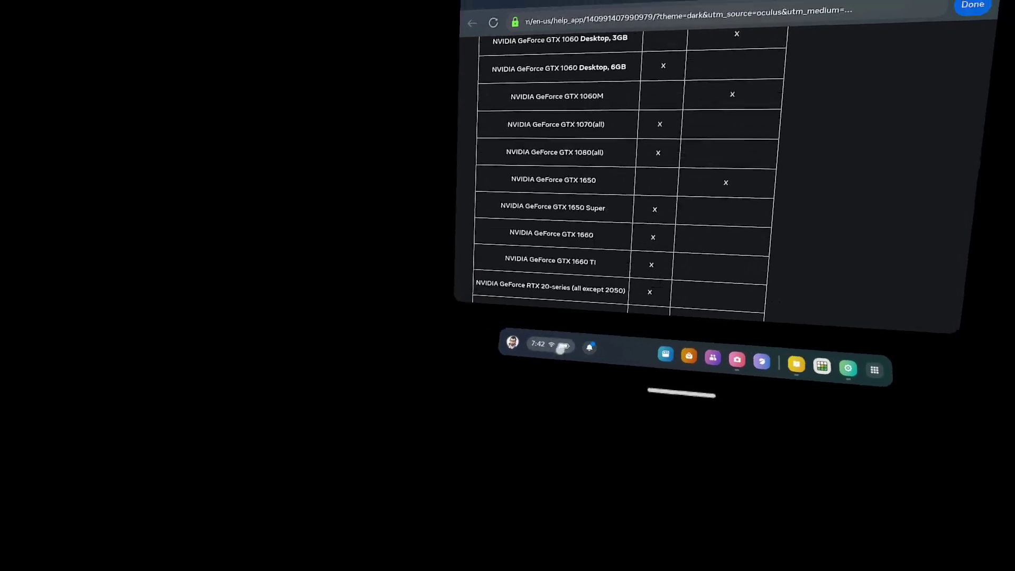
drag(614, 198, 539, 71)
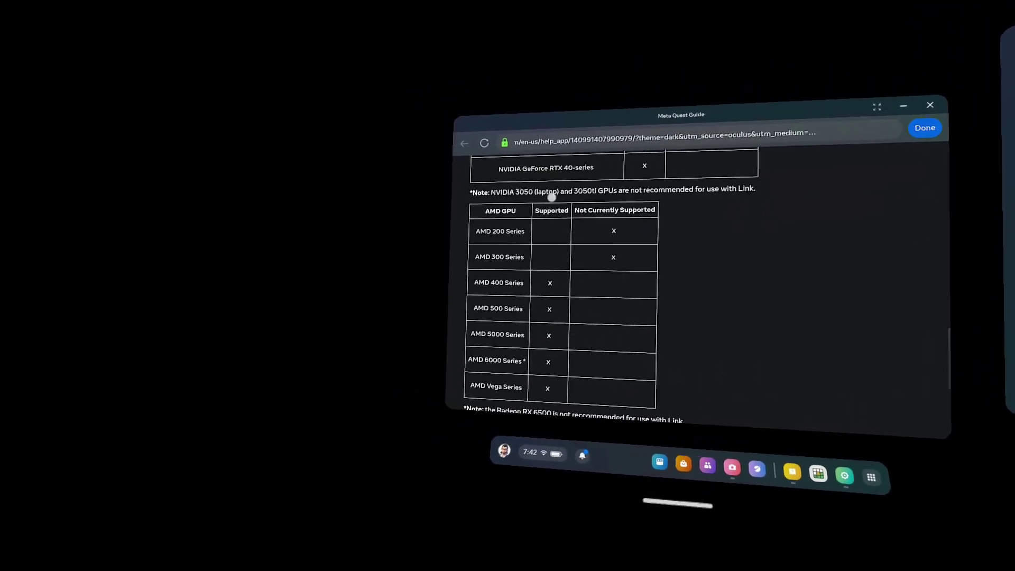
scroll(564, 285, up, 5)
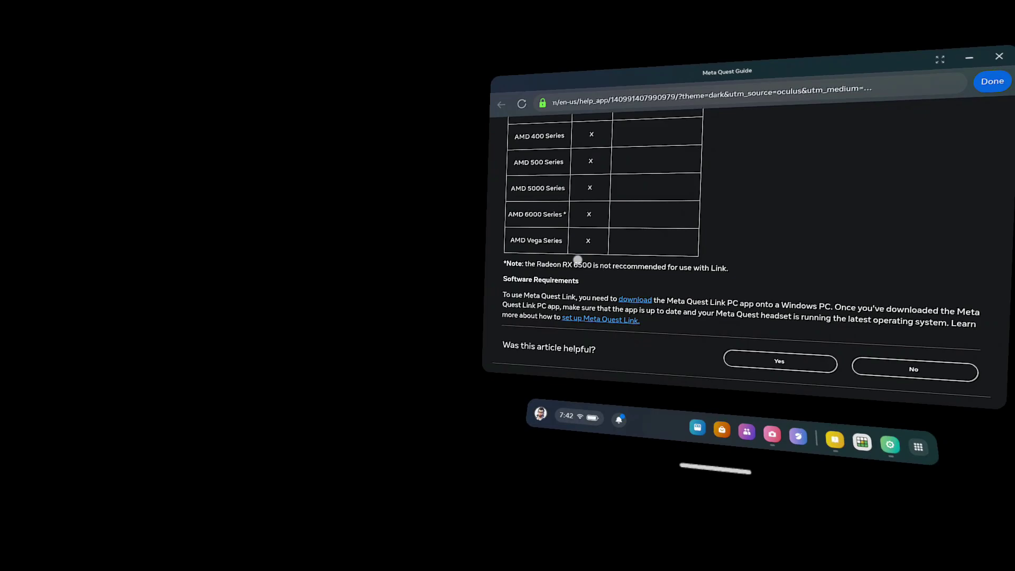
scroll(550, 257, up, 10)
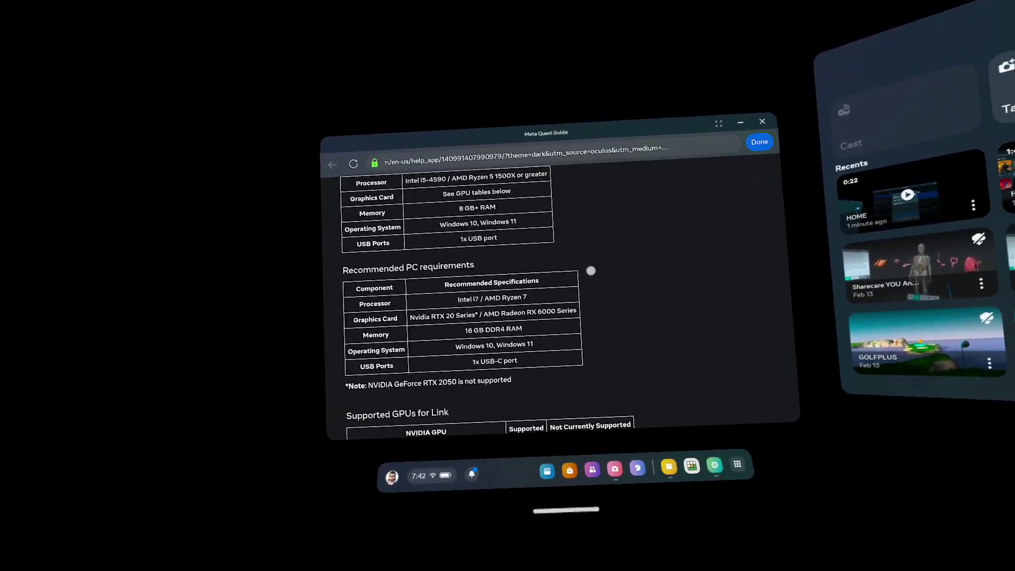
scroll(590, 272, up, 4)
scroll(521, 365, up, 2)
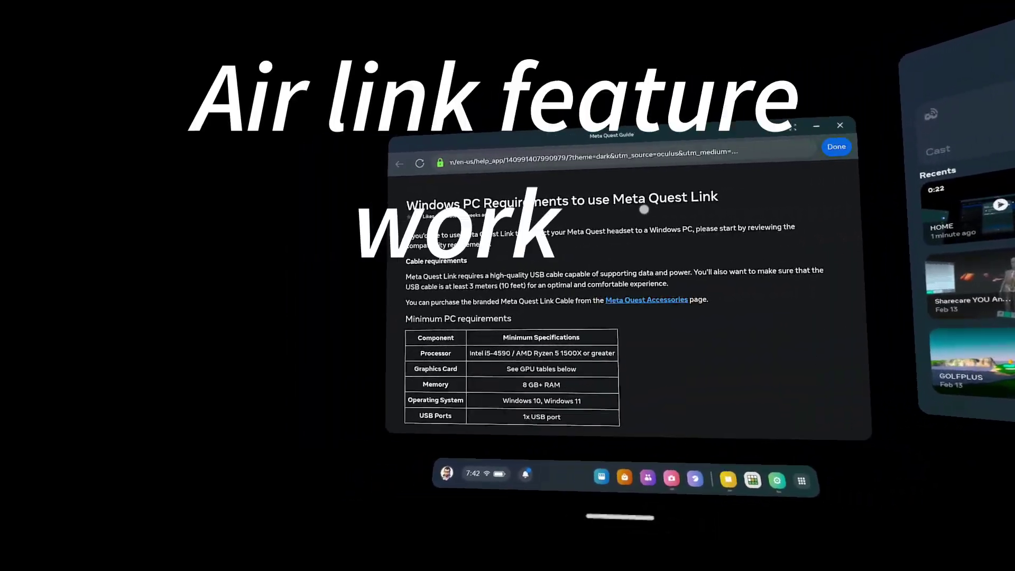
scroll(688, 211, down, 5)
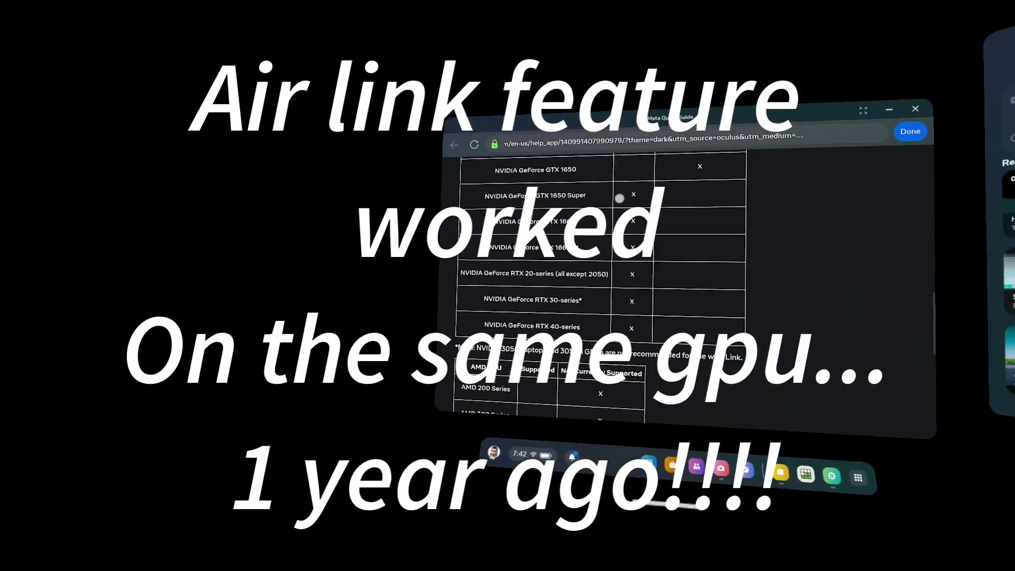
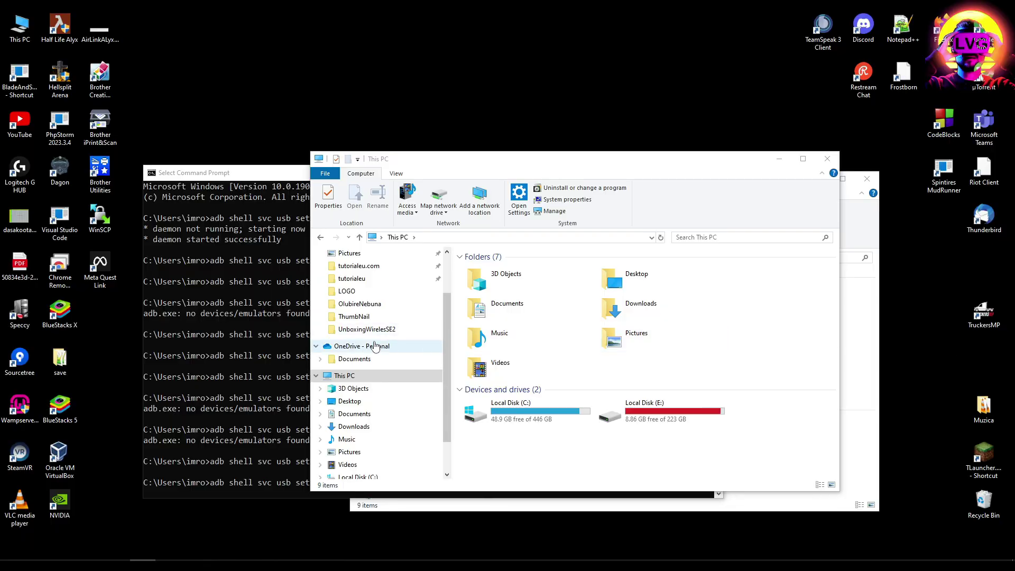
Bring up the Command Prompt and rerun adb shell svc usb setFunctions mtp to switch the headset to MTP.
click(264, 363)
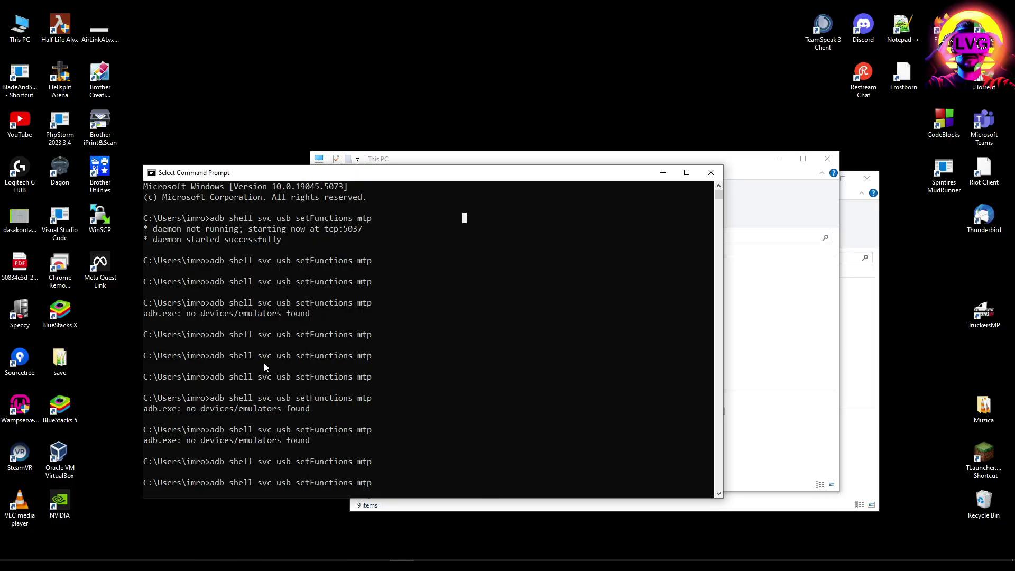
drag(442, 180, 472, 103)
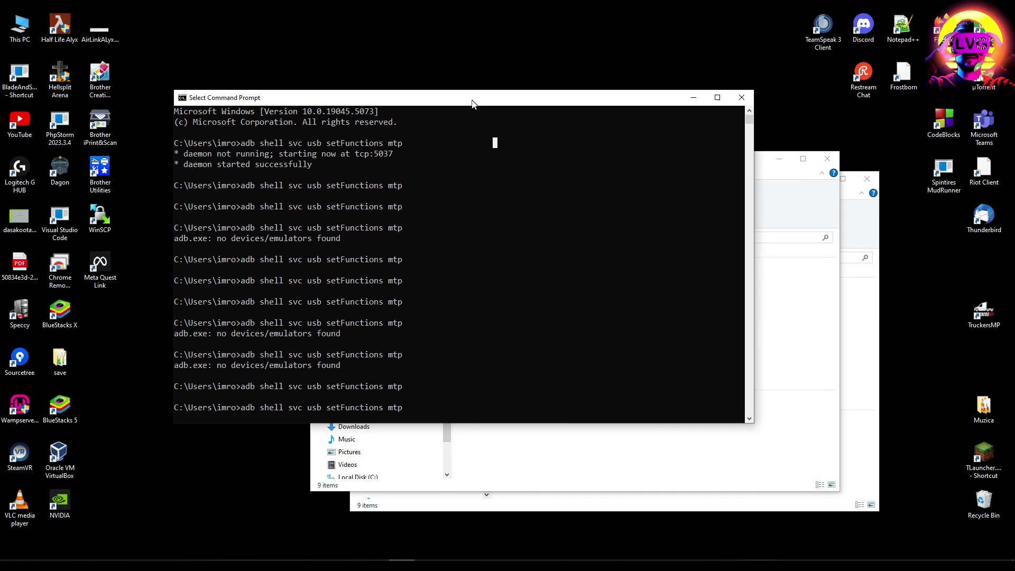
click(580, 465)
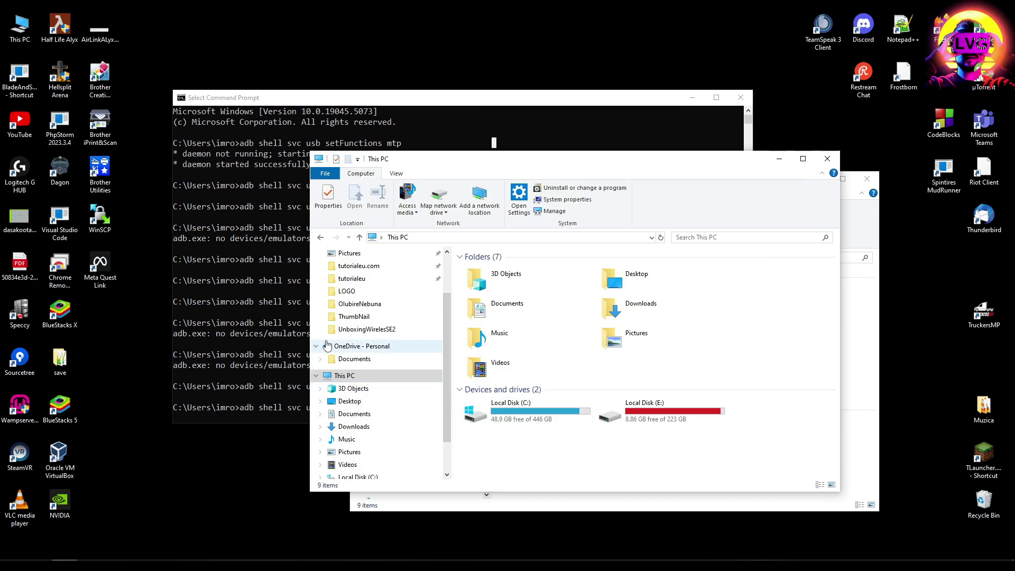
click(262, 322)
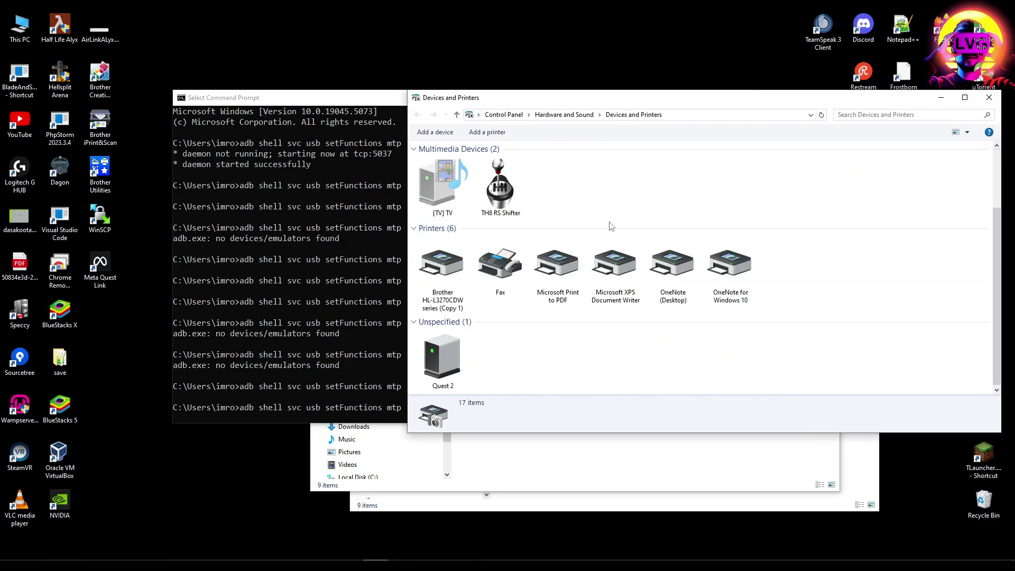
click(355, 328)
key(Return)
key(Up)
key(Return)
Open the Quest 2 from This PC, browse the folders in its internal shared storage and return to the device level.
drag(544, 333, 600, 301)
click(411, 251)
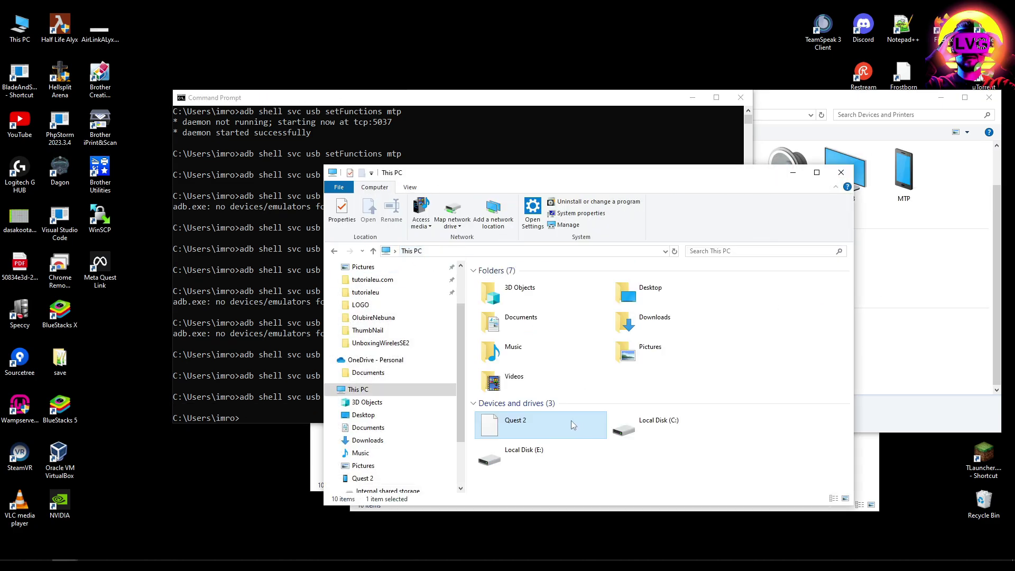
double_click(520, 429)
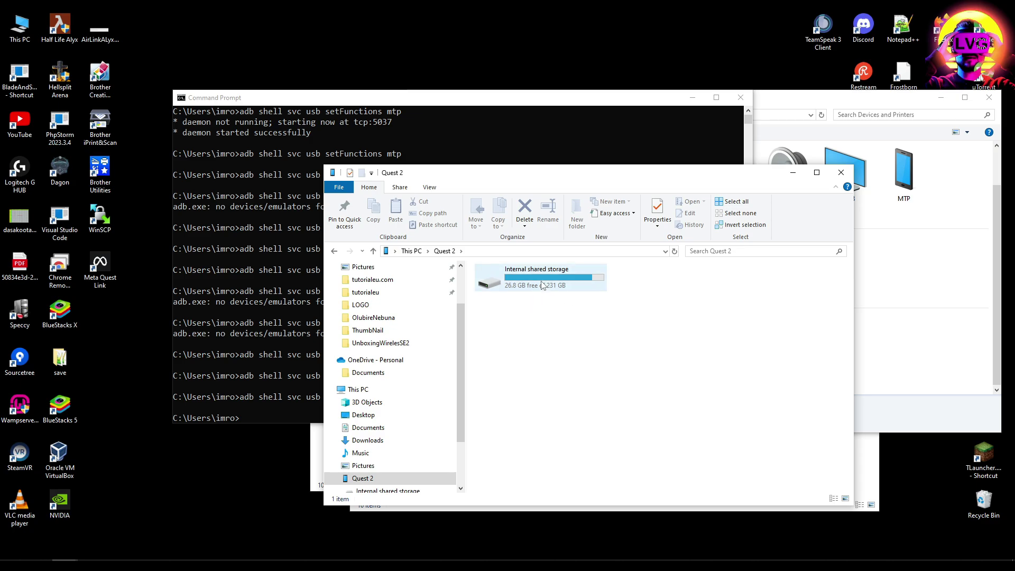
double_click(592, 289)
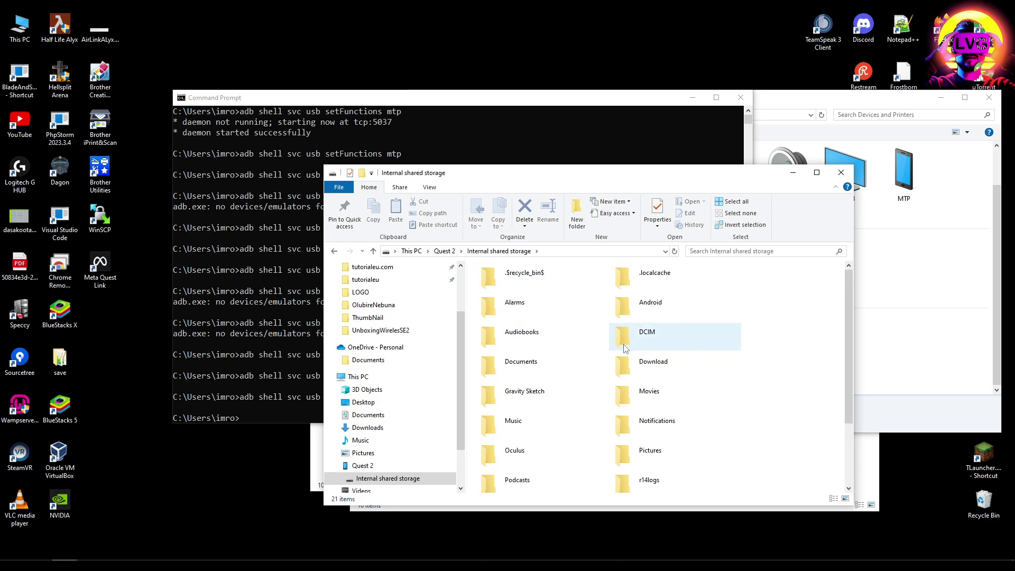
scroll(594, 296, down, 3)
scroll(607, 334, up, 3)
click(444, 251)
click(317, 383)
key(Up)
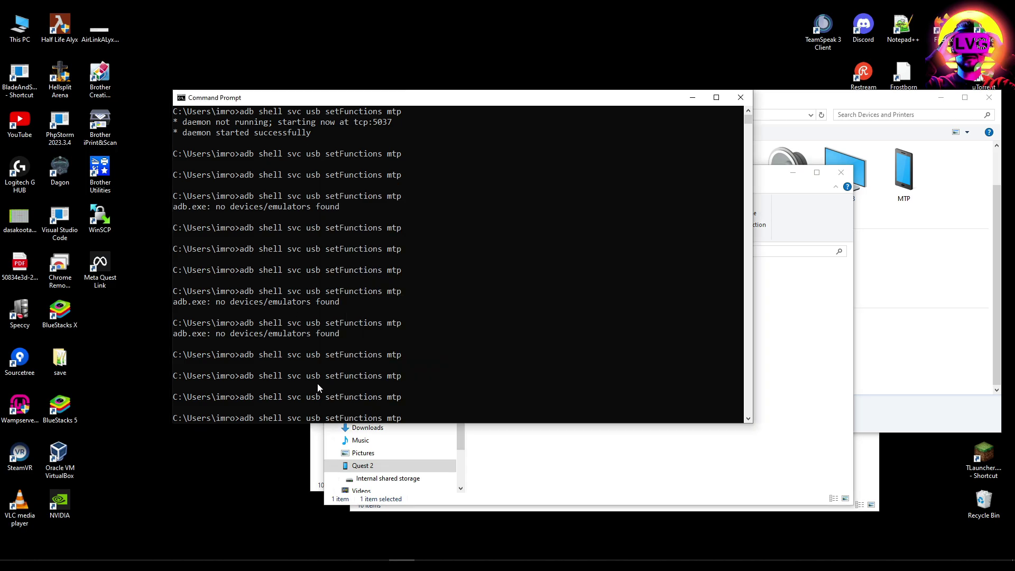
click(416, 422)
key(BackSpace)
key(BackSpace)
key(BackSpace)
key(BackSpace)
key(BackSpace)
key(BackSpace)
key(BackSpace)
key(BackSpace)
key(BackSpace)
key(BackSpace)
key(BackSpace)
key(BackSpace)
key(BackSpace)
key(BackSpace)
key(BackSpace)
key(BackSpace)
key(BackSpace)
key(BackSpace)
key(BackSpace)
key(BackSpace)
key(Up)
key(BackSpace)
key(BackSpace)
key(BackSpace)
key(BackSpace)
key(BackSpace)
key(BackSpace)
key(BackSpace)
key(BackSpace)
key(BackSpace)
key(BackSpace)
key(BackSpace)
key(BackSpace)
key(BackSpace)
key(BackSpace)
key(BackSpace)
key(BackSpace)
key(BackSpace)
key(BackSpace)
key(BackSpace)
key(BackSpace)
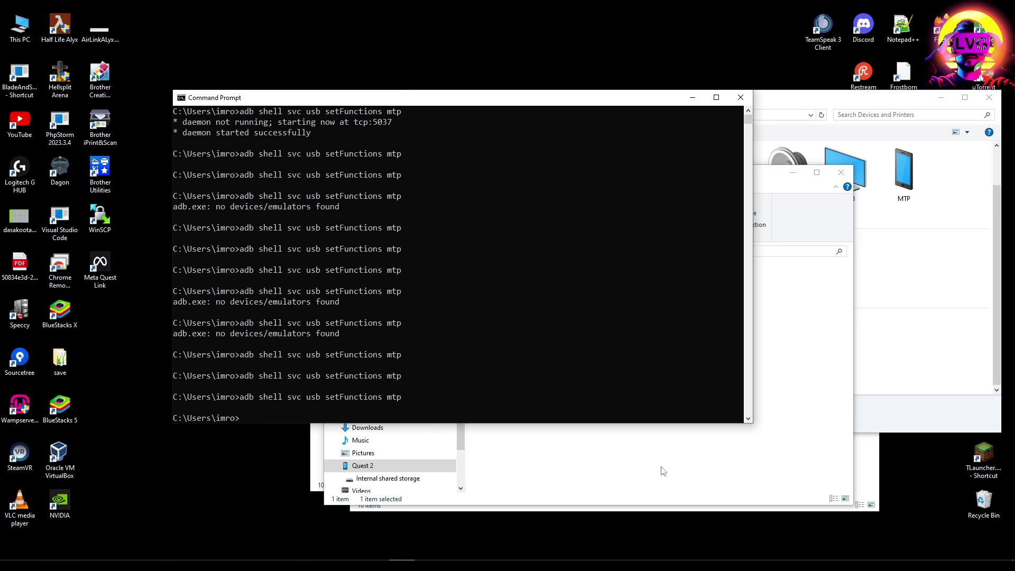
Return to This PC in File Explorer to check the Quest 2 under devices and drives.
click(664, 471)
click(411, 252)
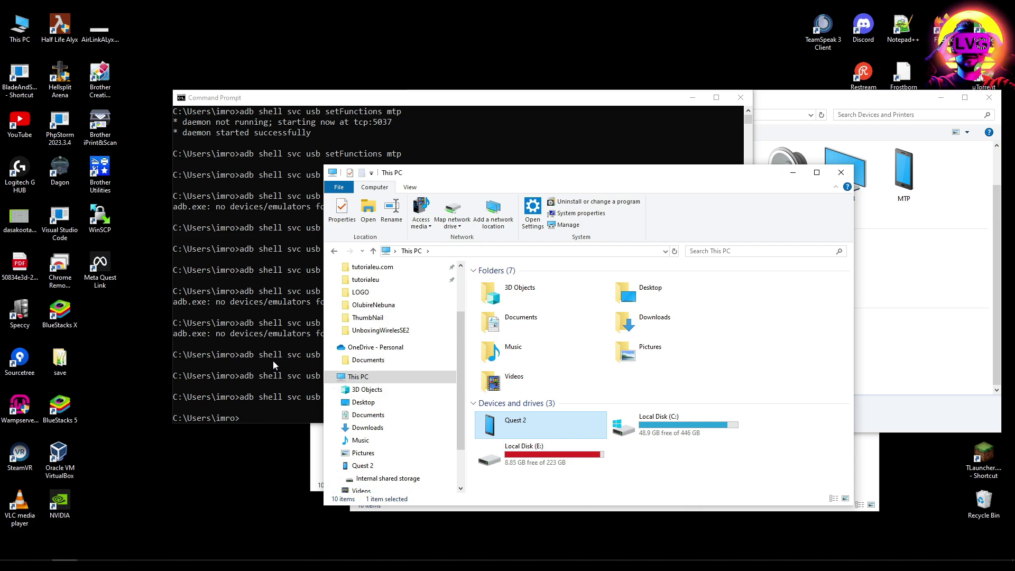
Bring up Meta Quest Link, select Quest 2 as the headset and continue with the Link (Cable) connection method.
click(99, 264)
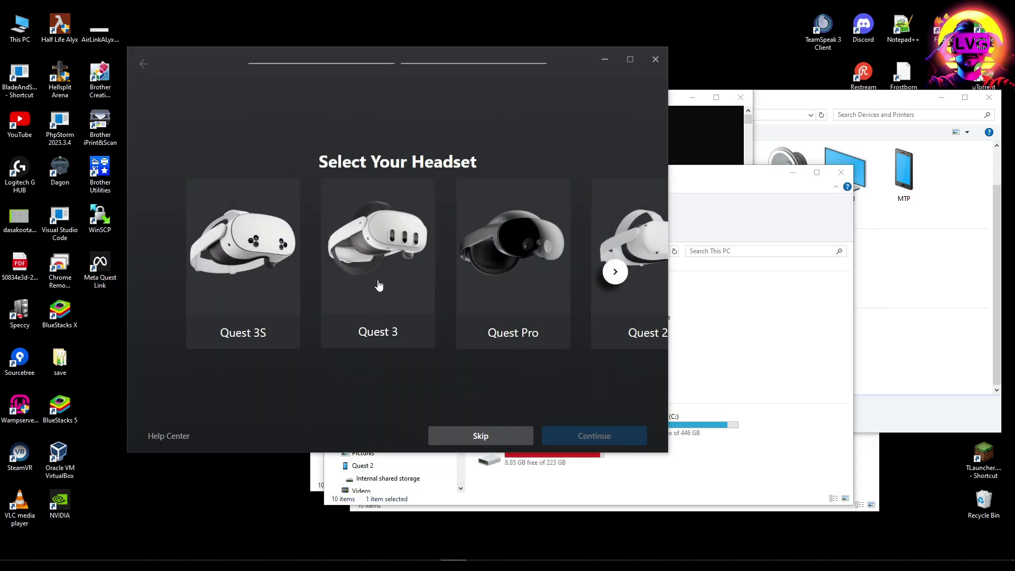
click(619, 306)
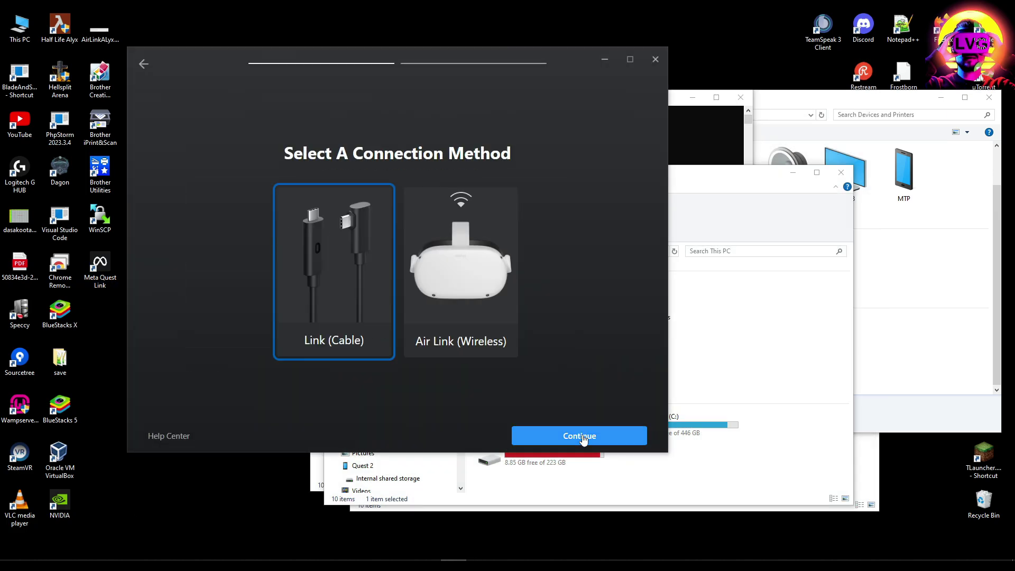
click(582, 436)
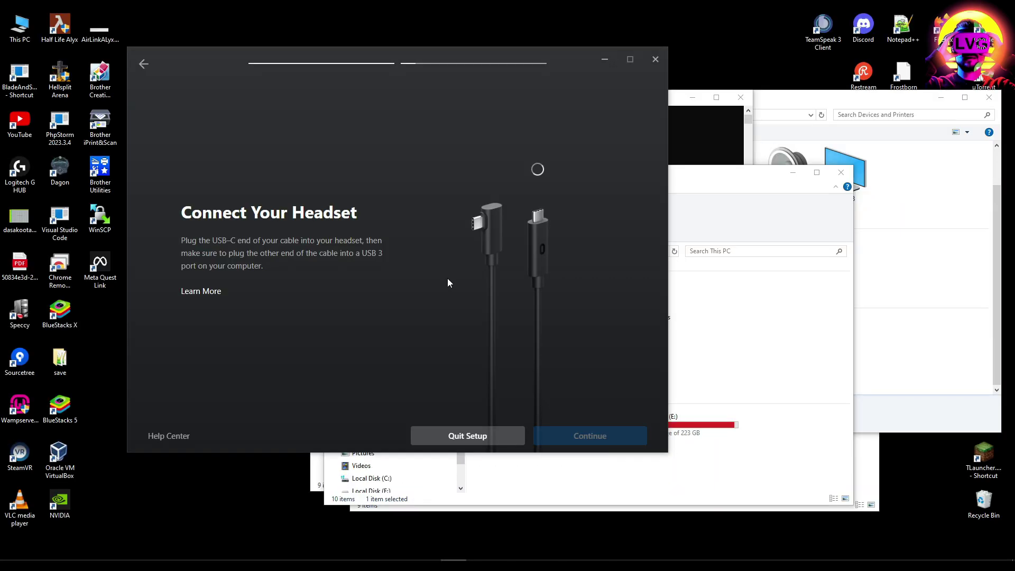
Check the Quest 2 and its internal shared storage in File Explorer, and return to the Connect Your Headset page.
click(681, 462)
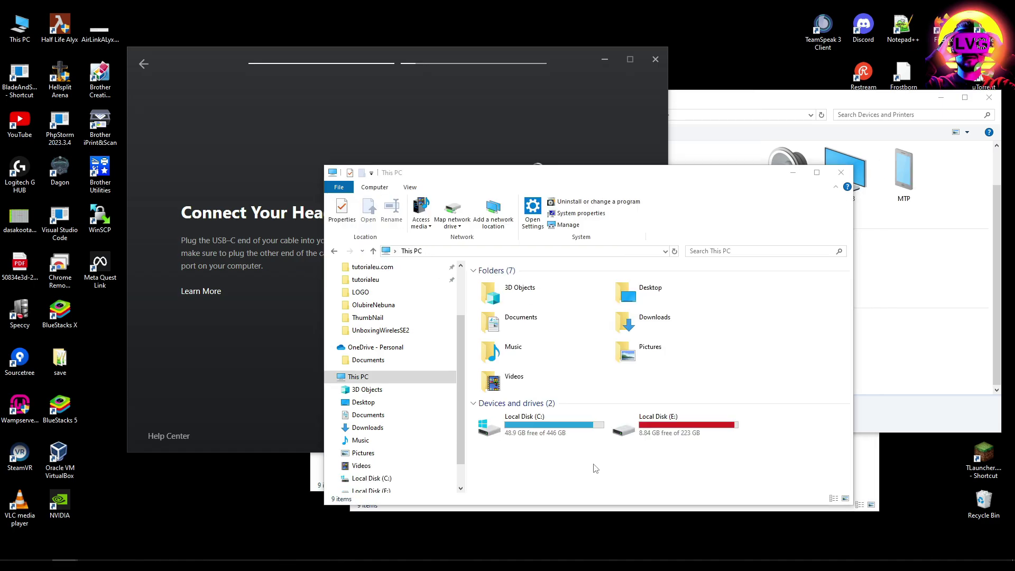
double_click(528, 316)
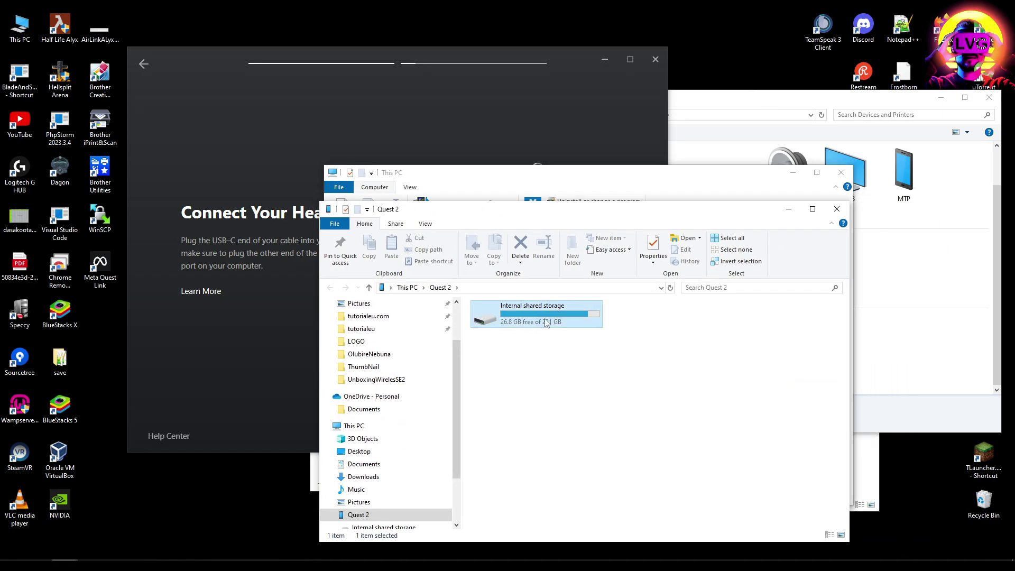
click(837, 209)
drag(695, 471, 608, 456)
double_click(489, 424)
key(alt+Left)
click(261, 299)
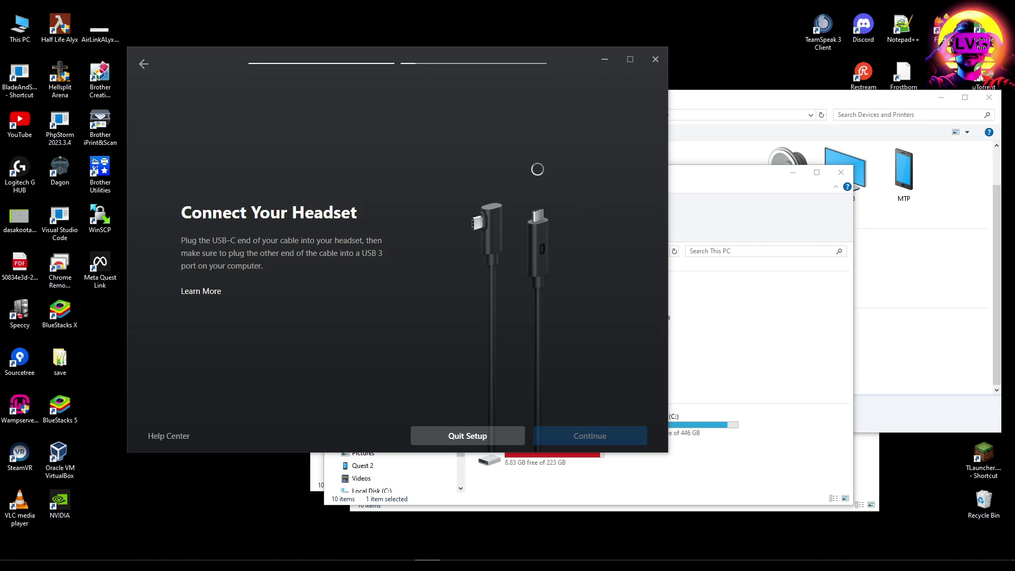
Review the adb devices command and its list of attached devices in the Command Prompt.
key(alt+Tab)
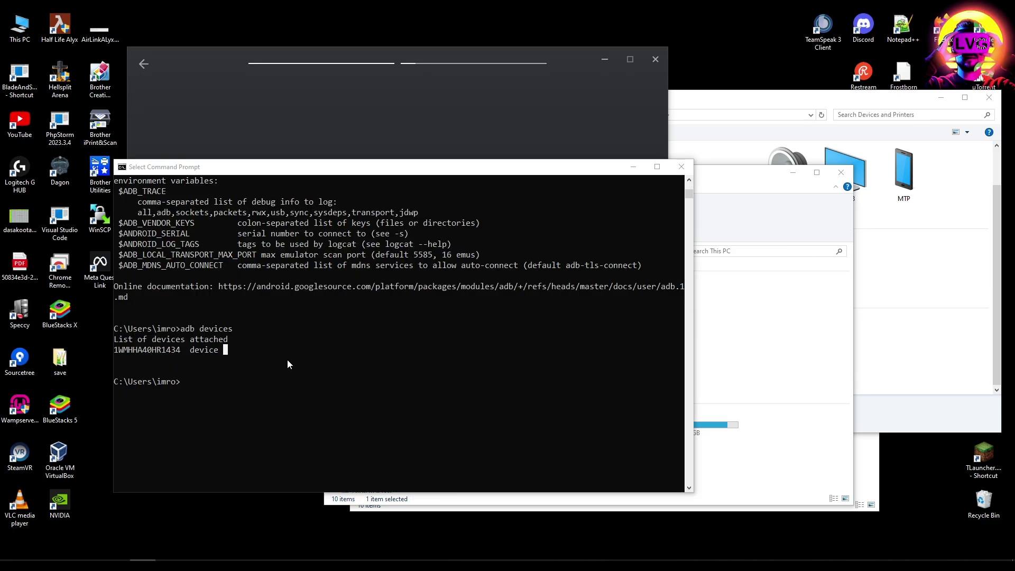
drag(176, 329, 227, 335)
click(286, 339)
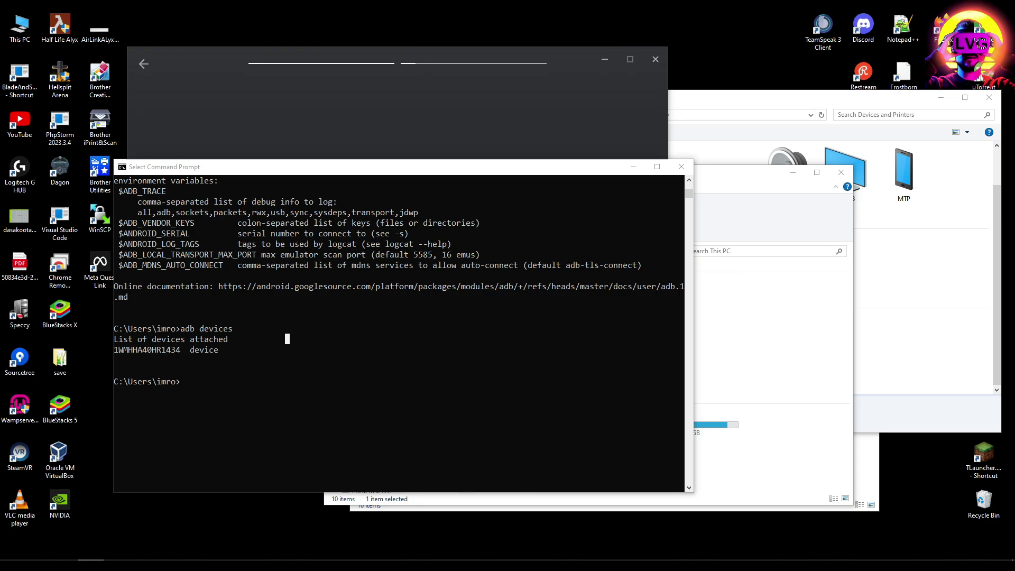
click(303, 357)
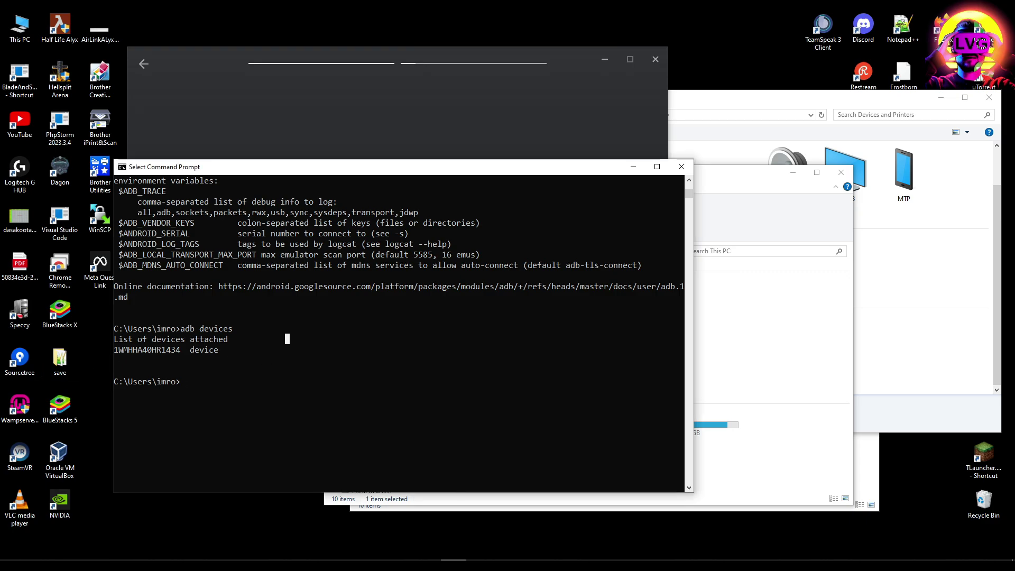
right_click(287, 339)
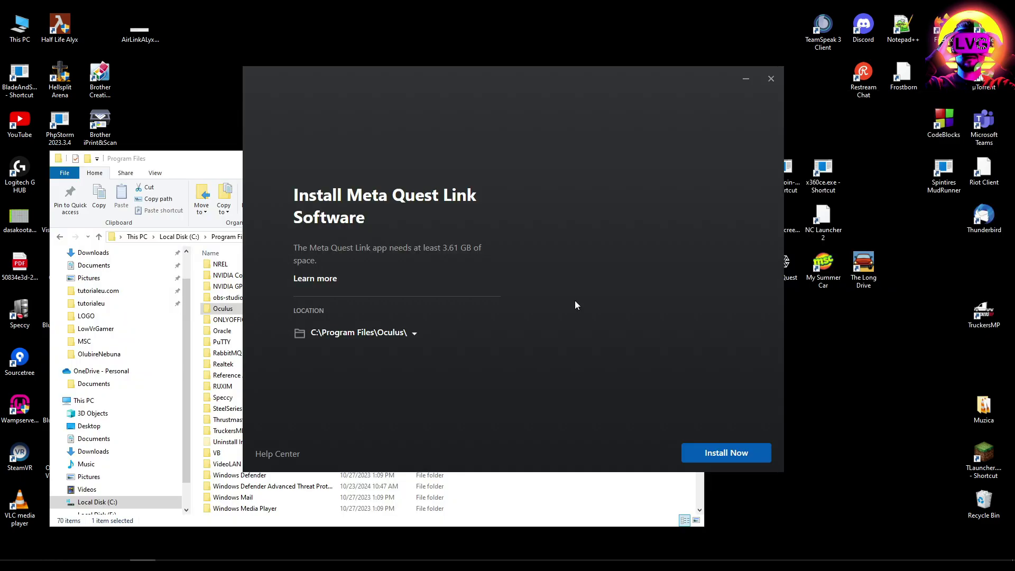
Permanently delete the Oculus folder from Program Files on Local Disk (C:).
click(224, 165)
double_click(256, 311)
key(alt+Left)
scroll(249, 338, down, 6)
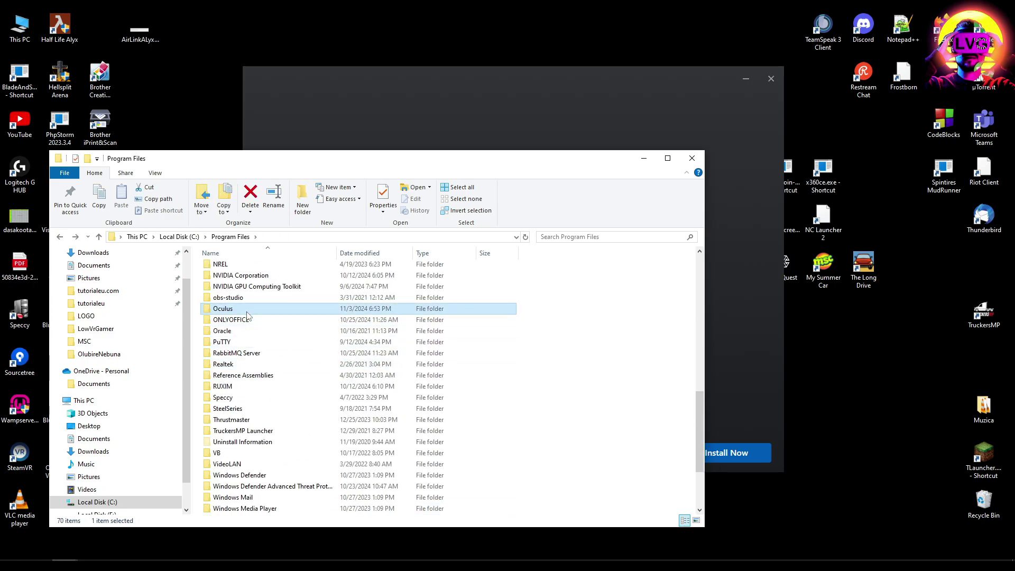
key(shift+Delete)
click(550, 334)
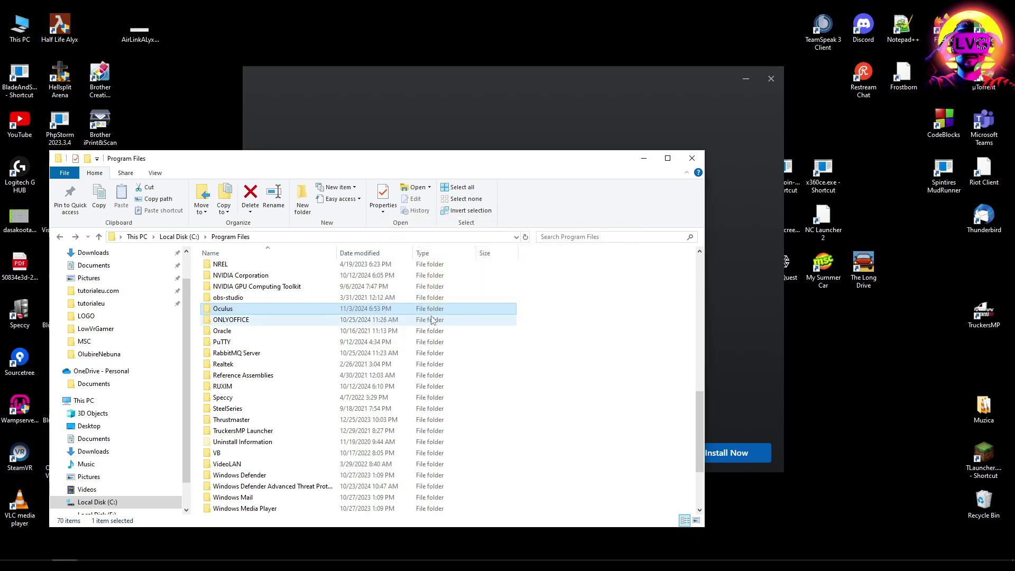
click(219, 219)
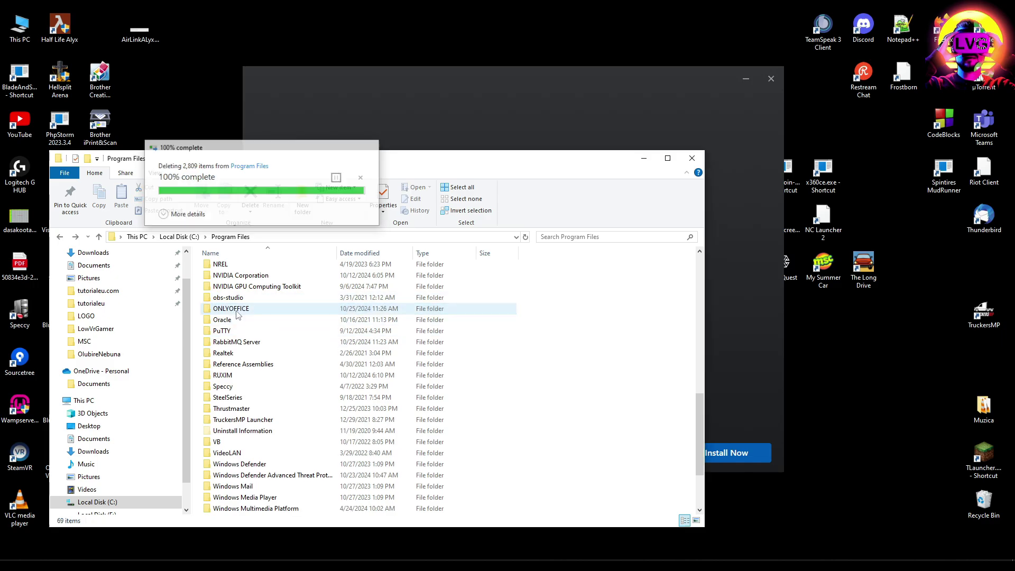
Install the Meta Quest Link software to C:\Program Files\Oculus\.
click(773, 324)
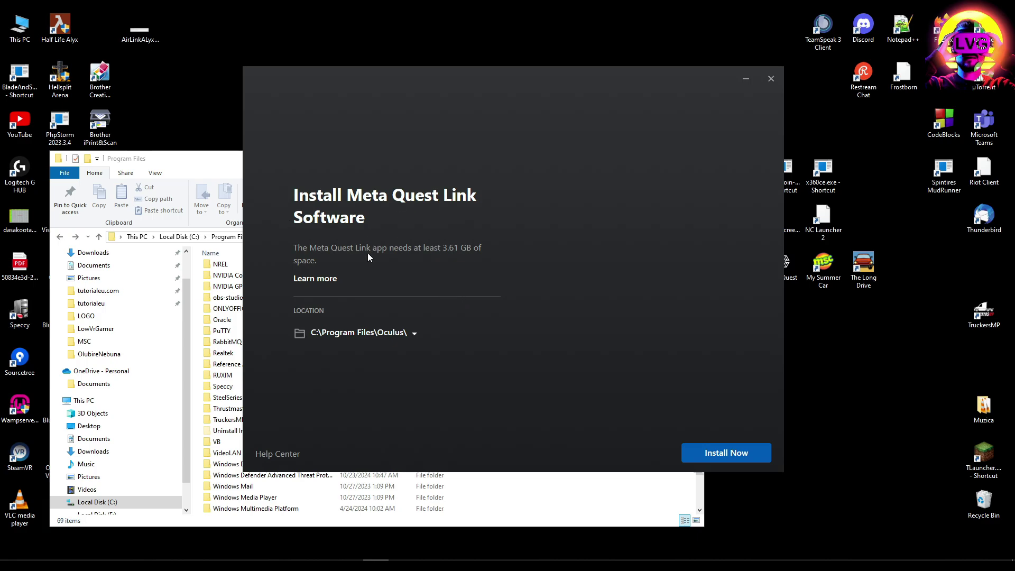
drag(514, 81, 509, 85)
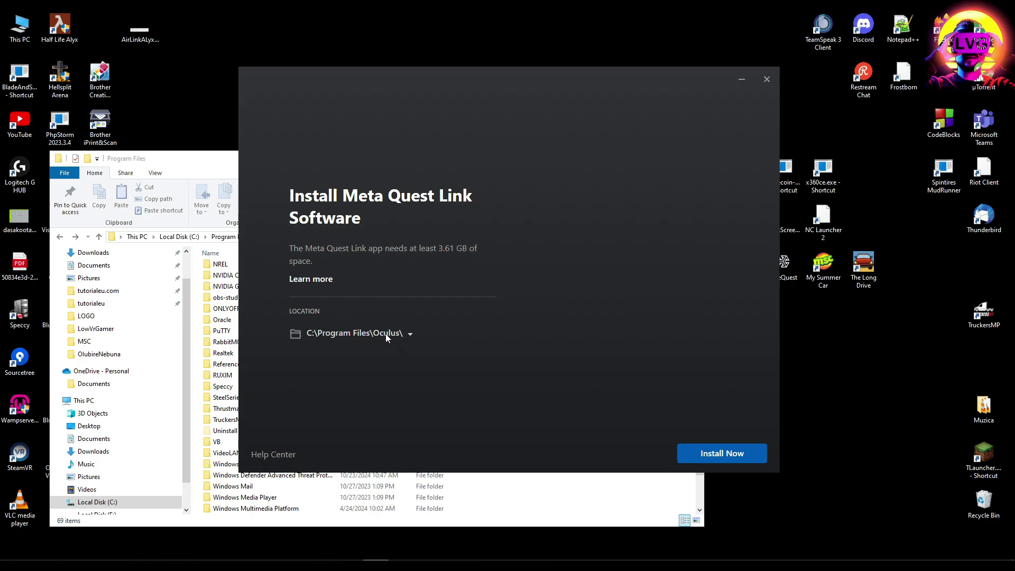
click(722, 455)
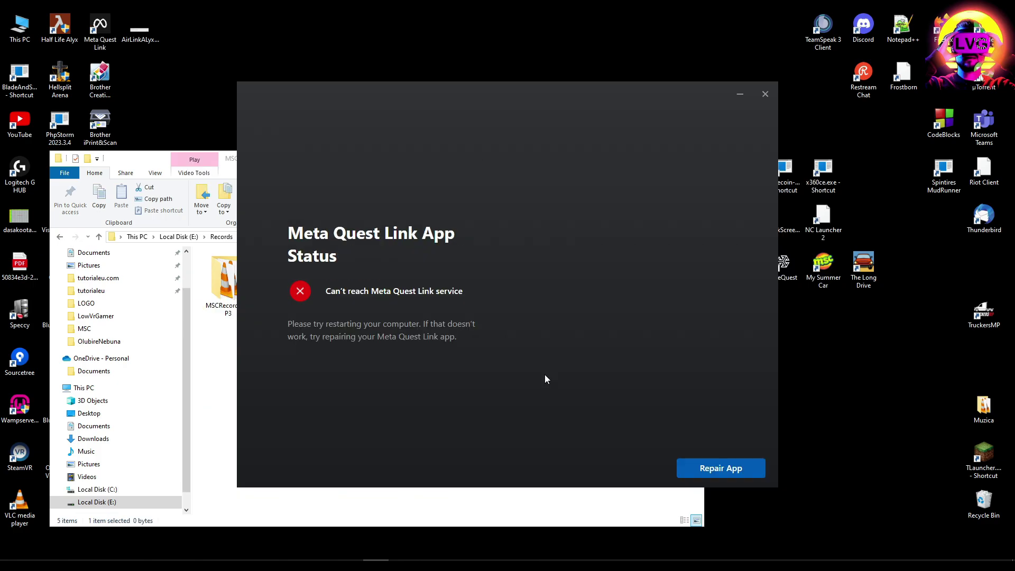
drag(577, 96, 564, 94)
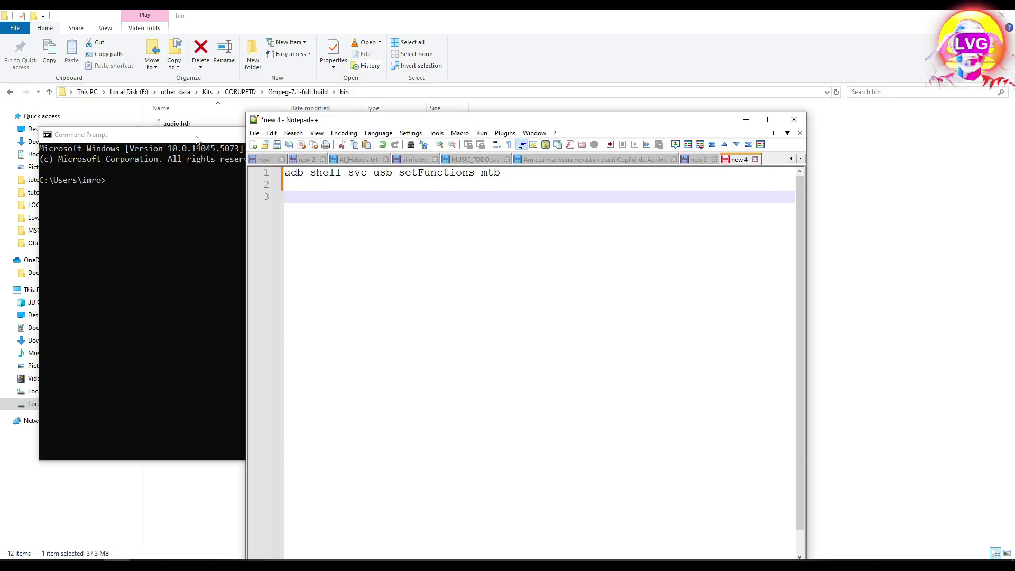
Copy adb shell svc usb setFunctions mtb from the Notepad++ notes and run it in the Command Prompt.
drag(198, 139, 246, 152)
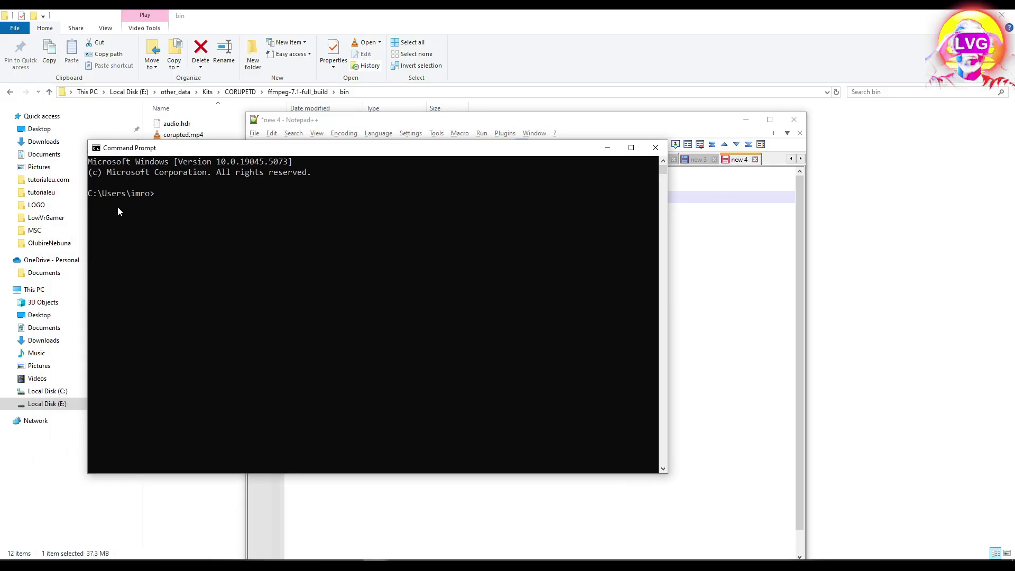
drag(342, 153, 355, 175)
drag(449, 120, 589, 89)
click(277, 253)
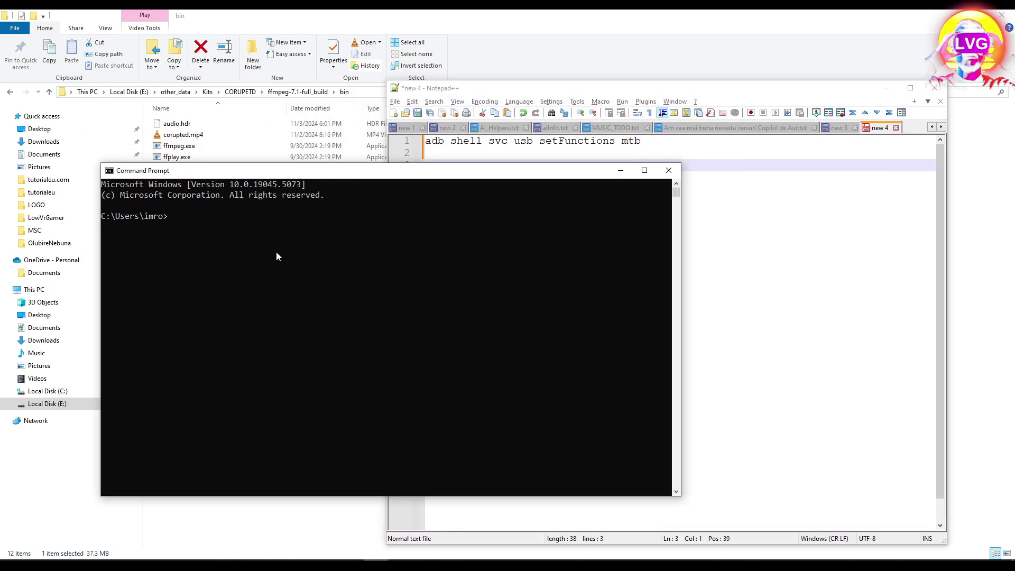
click(755, 275)
click(699, 153)
key(shift+Up)
key(ctrl+c)
click(317, 267)
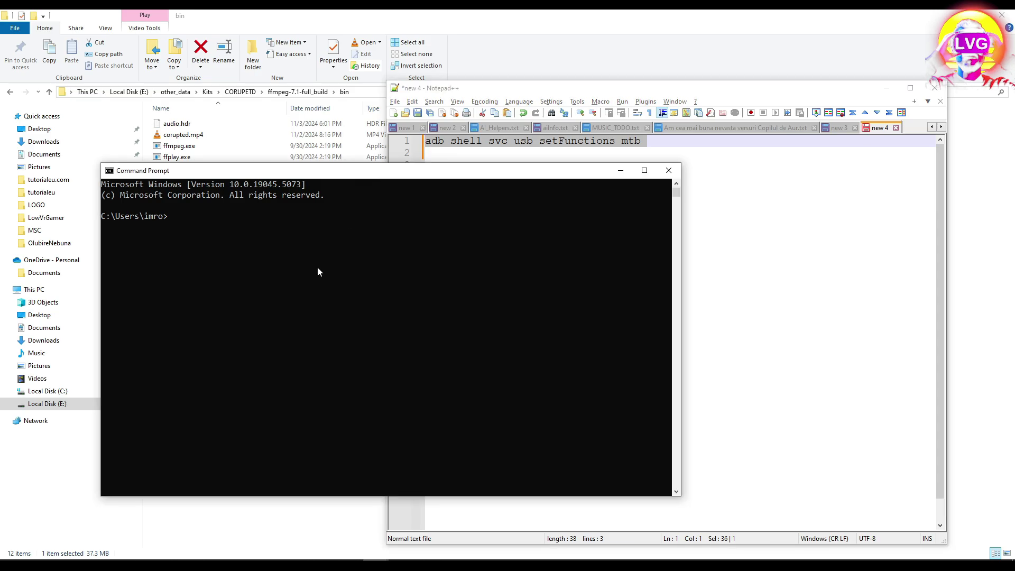
key(ctrl+v)
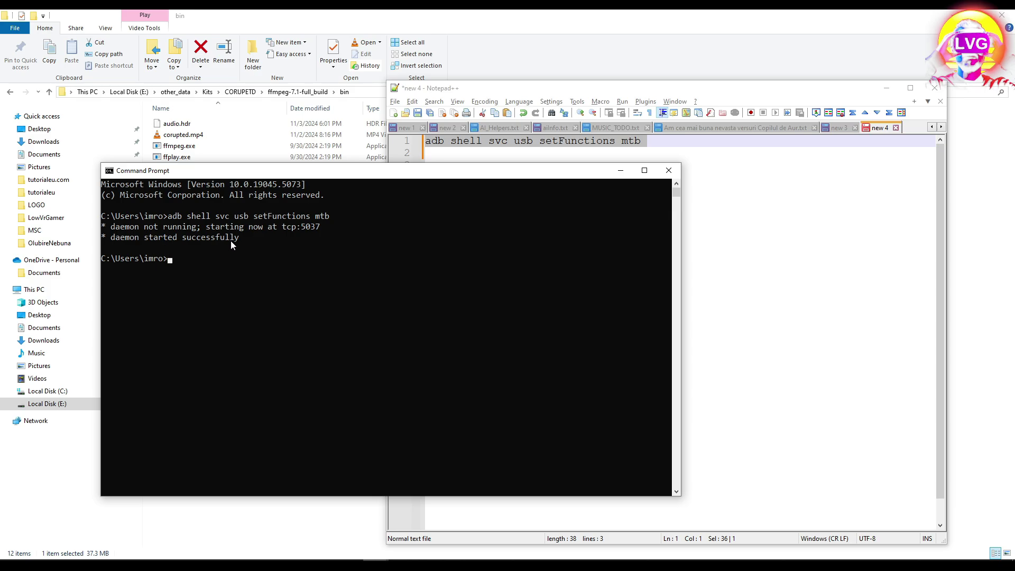
Check This PC for the headset and list the attached devices in the Command Prompt with adb devices.
click(44, 294)
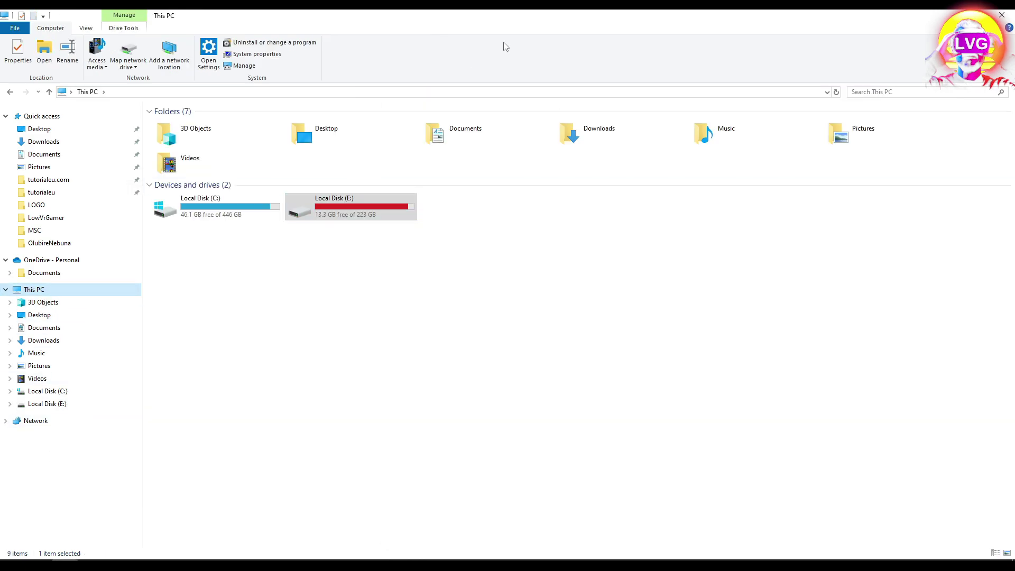
double_click(534, 15)
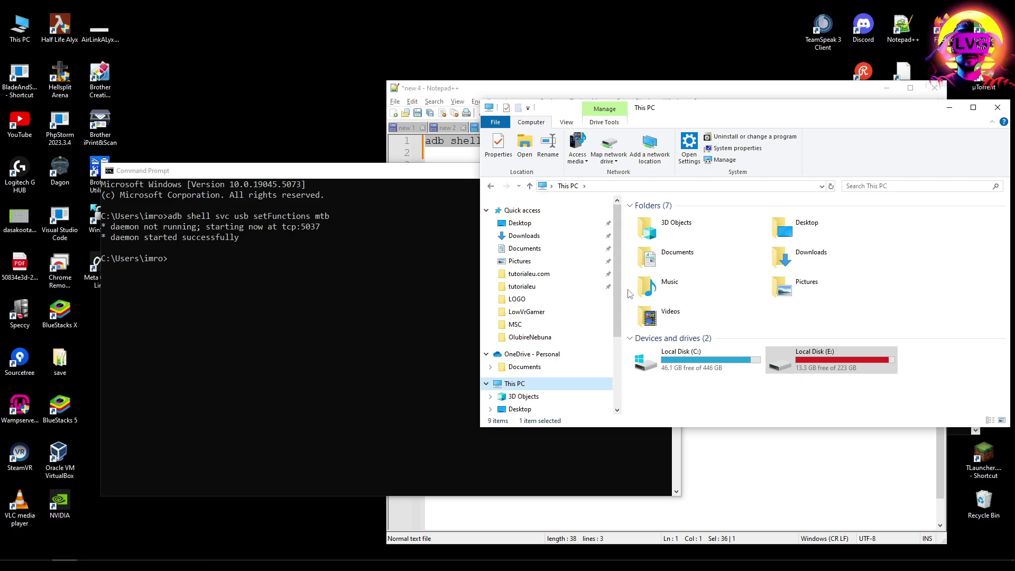
click(397, 314)
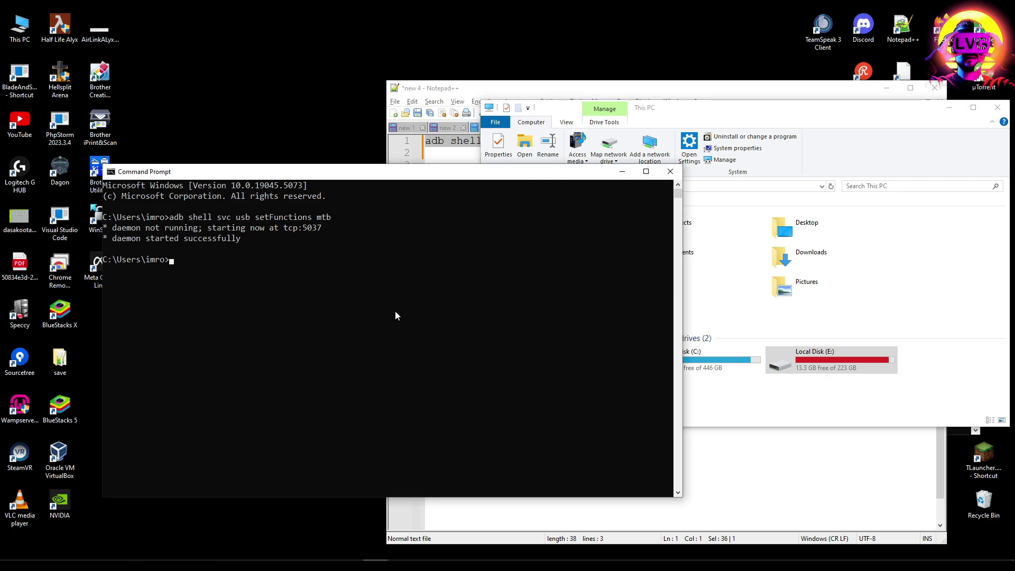
text(adb devices)
key(Return)
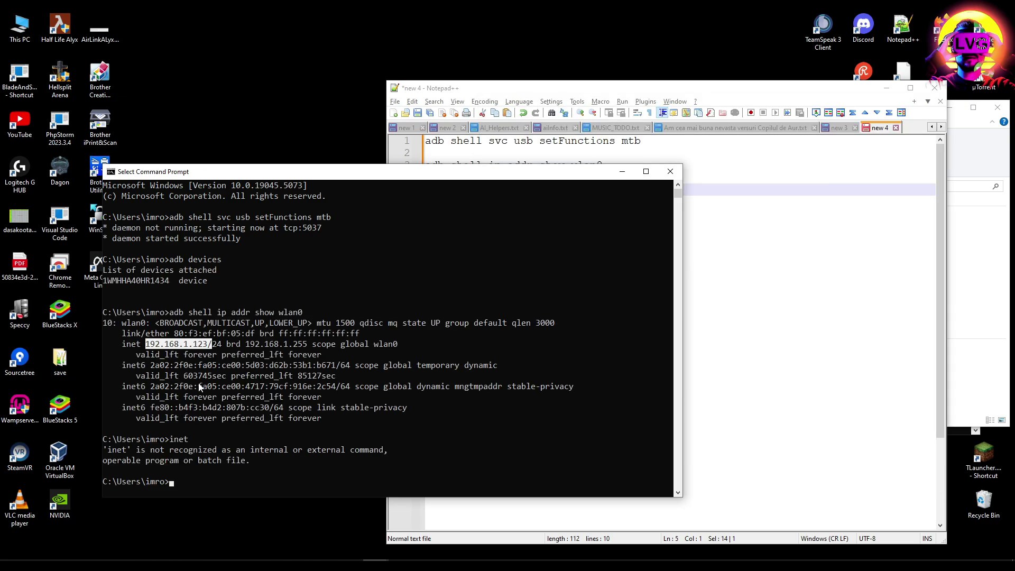
Examine the adb shell ip addr show wlan0 command and highlight the headset's inet IP address in its output.
drag(188, 313, 303, 316)
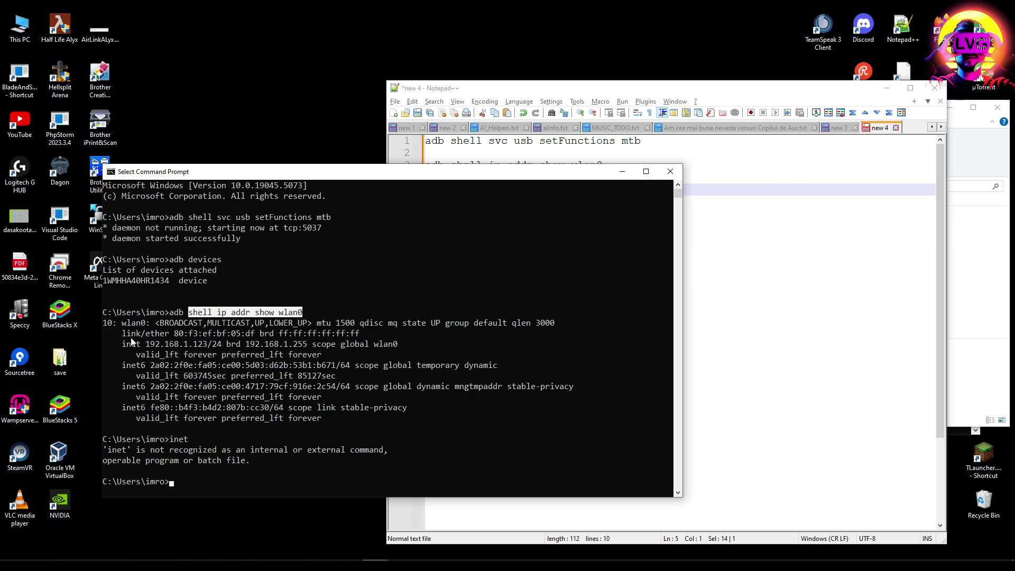
click(134, 343)
drag(146, 344, 221, 350)
click(145, 345)
drag(145, 344, 217, 349)
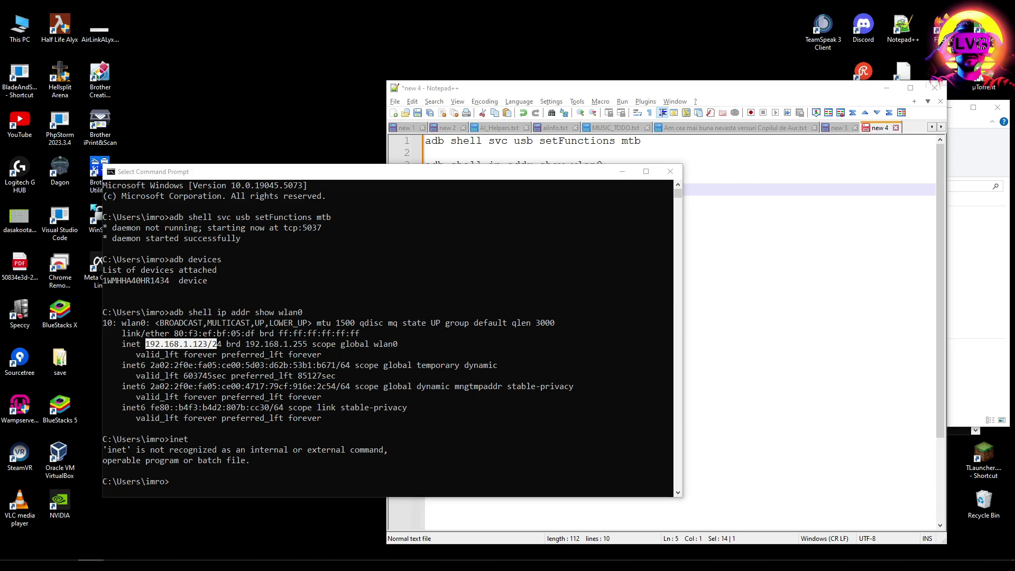
Run the adb tcpip 5555 command from the Notepad++ notes in the Command Prompt.
click(412, 186)
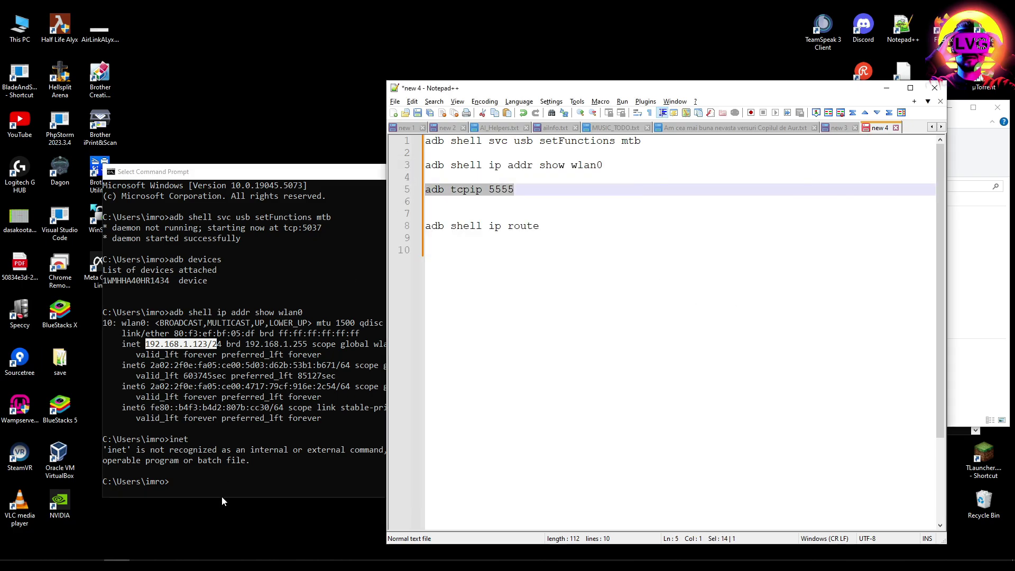
click(238, 478)
key(ctrl+v)
key(Return)
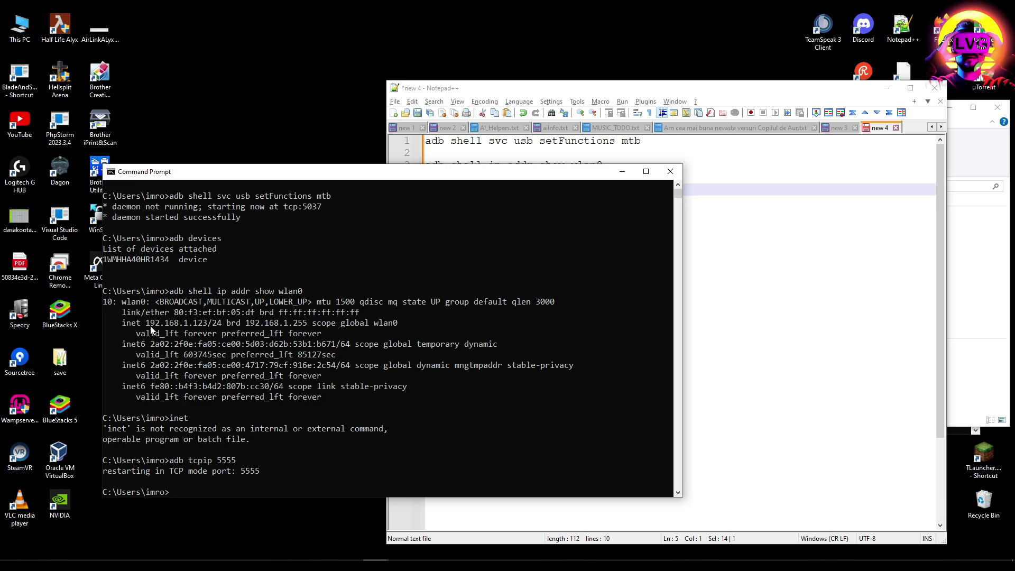
Connect to the headset over Wi-Fi by running adb connect 192.168.1.123:5555, copying the IP address from the wlan0 output.
drag(143, 327, 208, 328)
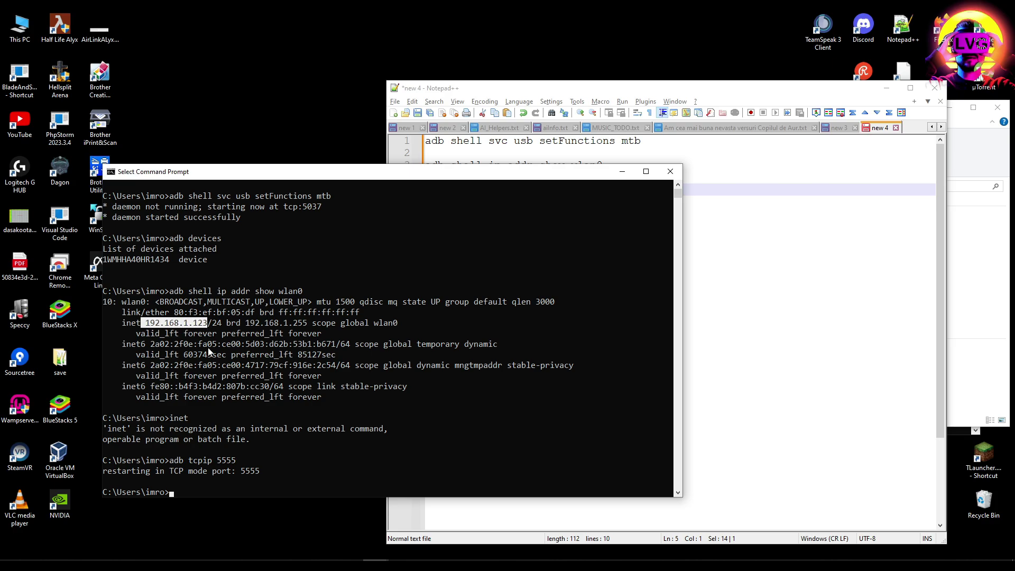
key(ctrl+c)
text(adb connect)
drag(146, 323, 207, 329)
key(ctrl+c)
key(ctrl+v)
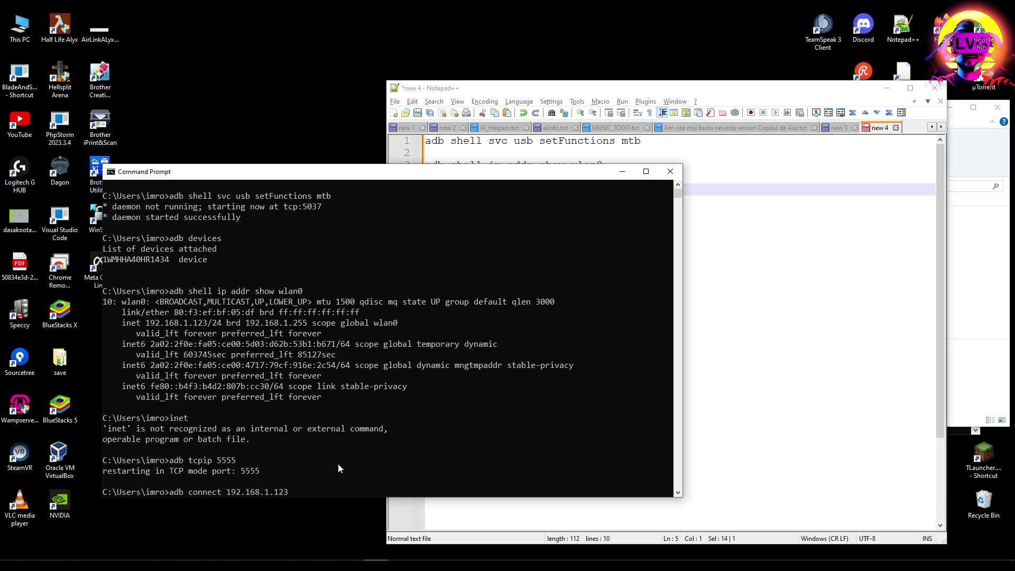
text(:5555)
key(Return)
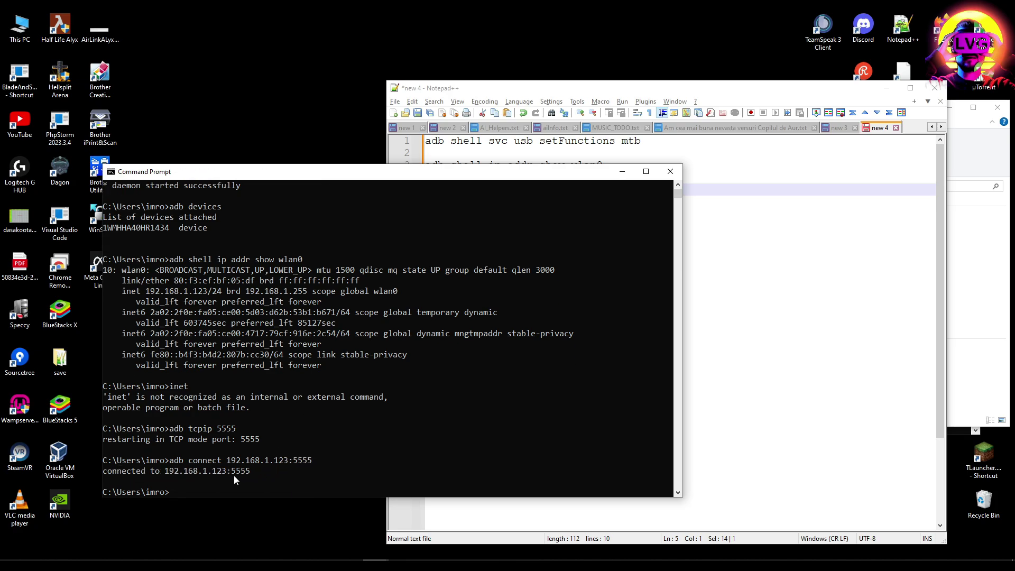
Open Meta Quest Link and continue the headset setup with the Air Link (Wireless) connection method.
double_click(96, 263)
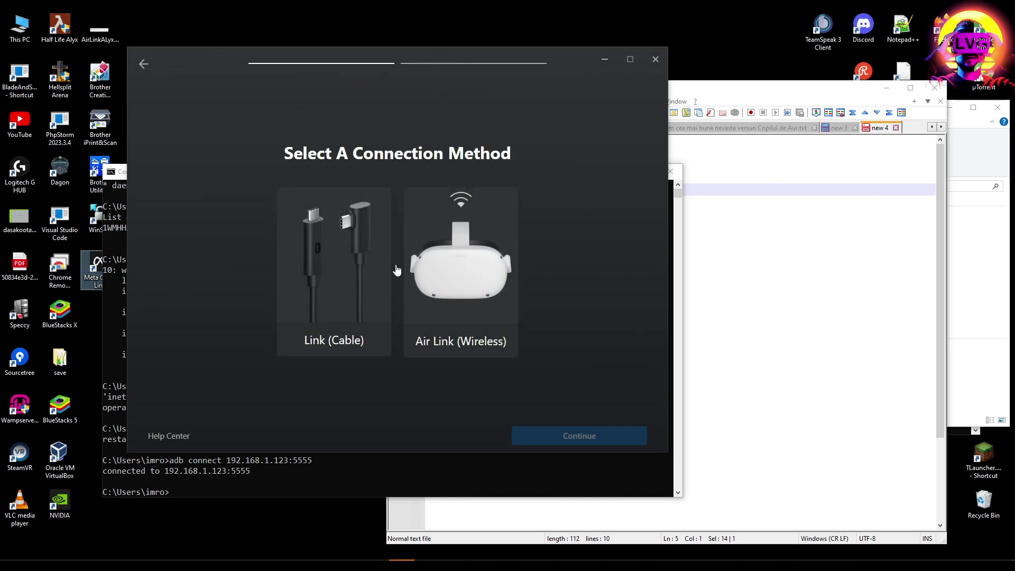
click(465, 312)
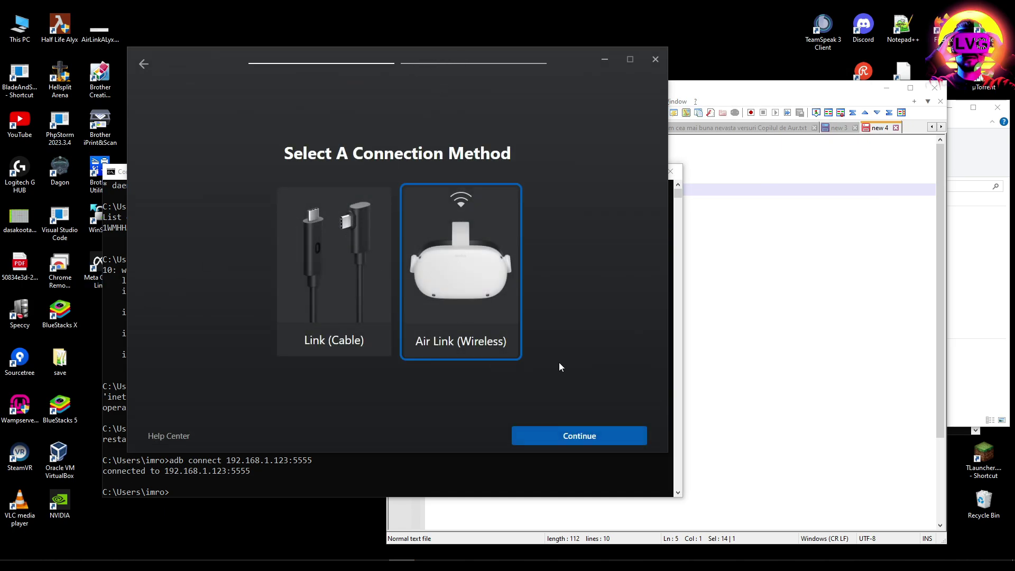
click(596, 437)
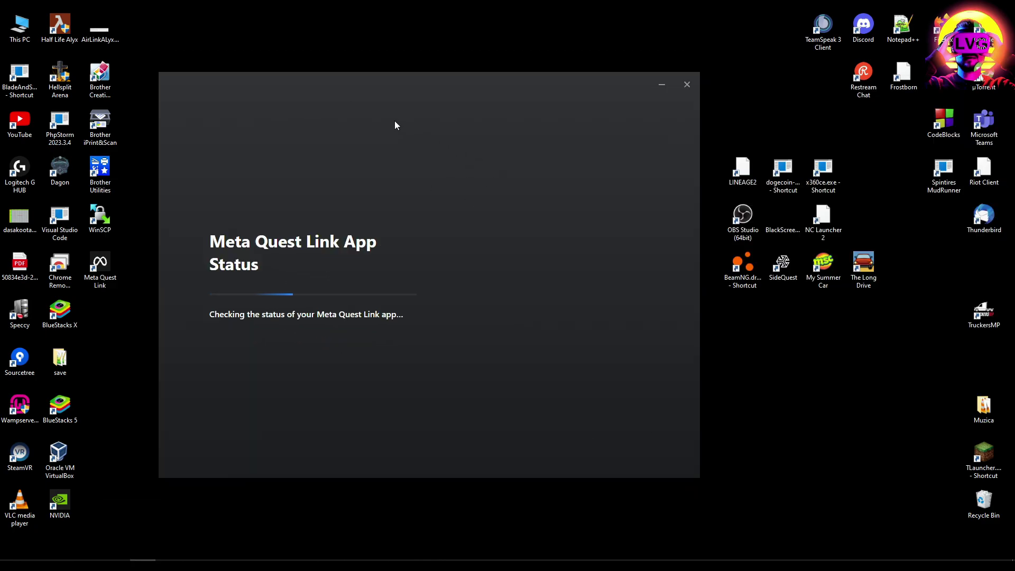
Open Meta Quest Link on the PC, toggle Use Air Link in the headset and turn its Quest Link setting off.
click(100, 269)
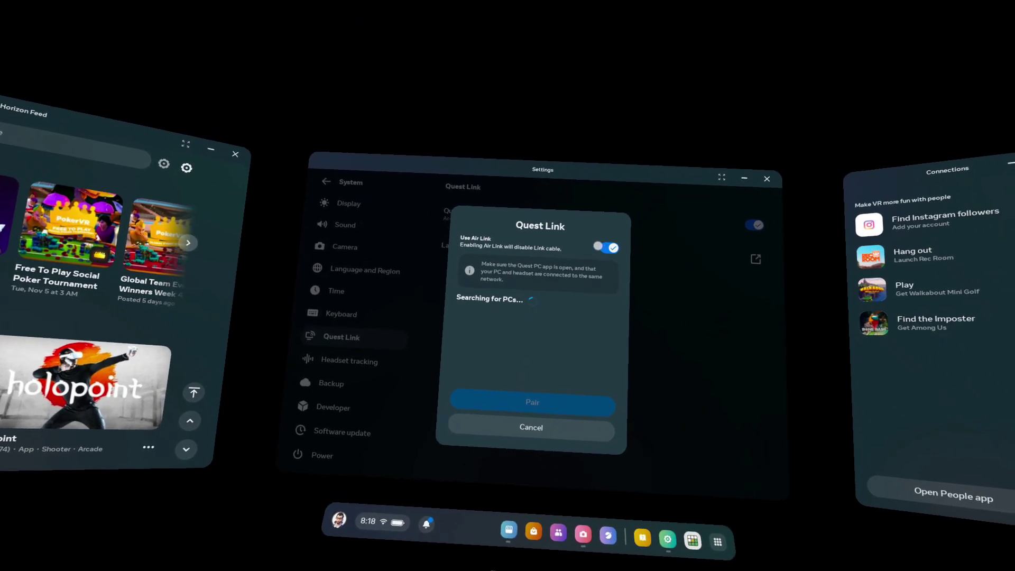
click(607, 247)
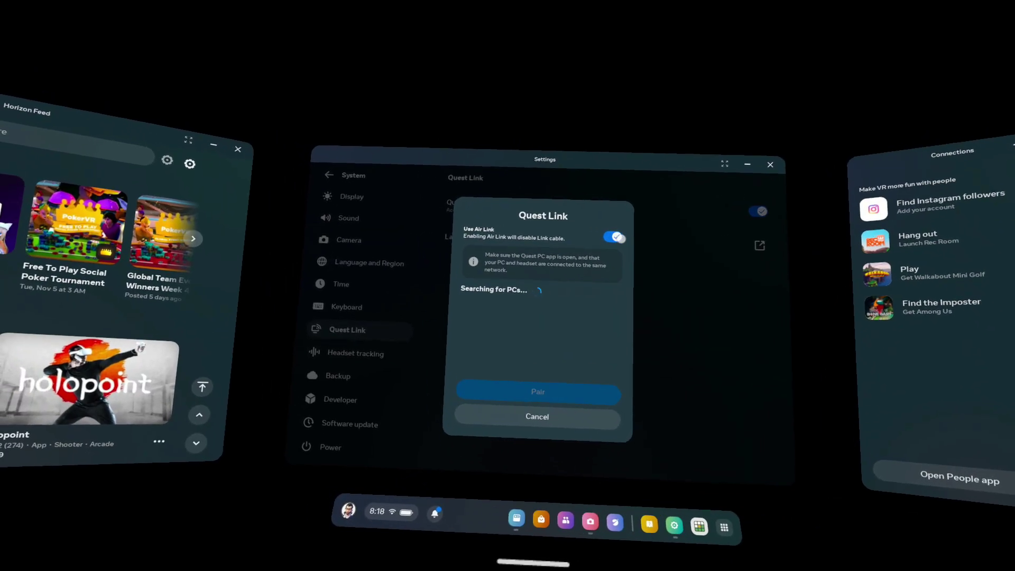
click(614, 238)
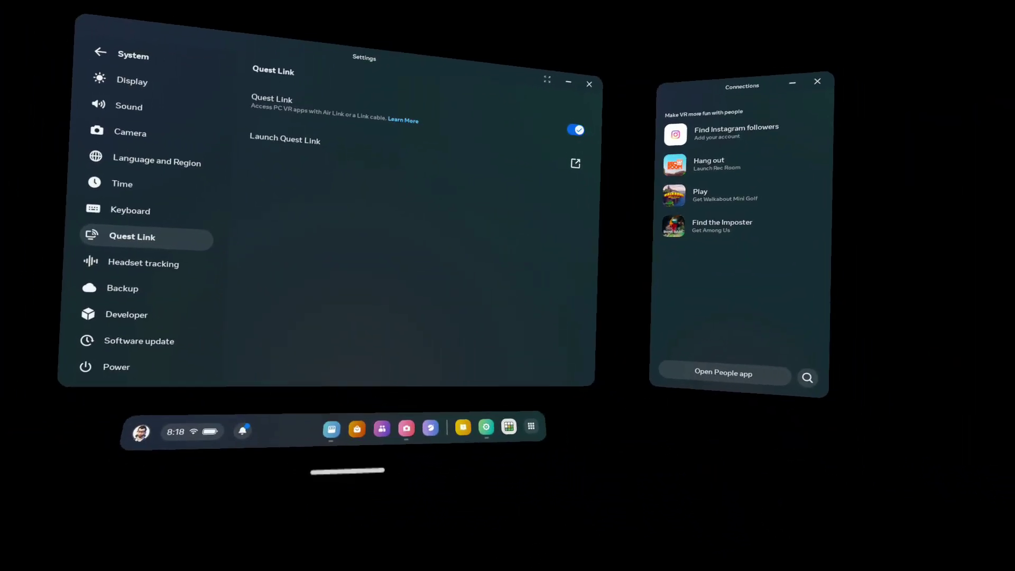
click(575, 130)
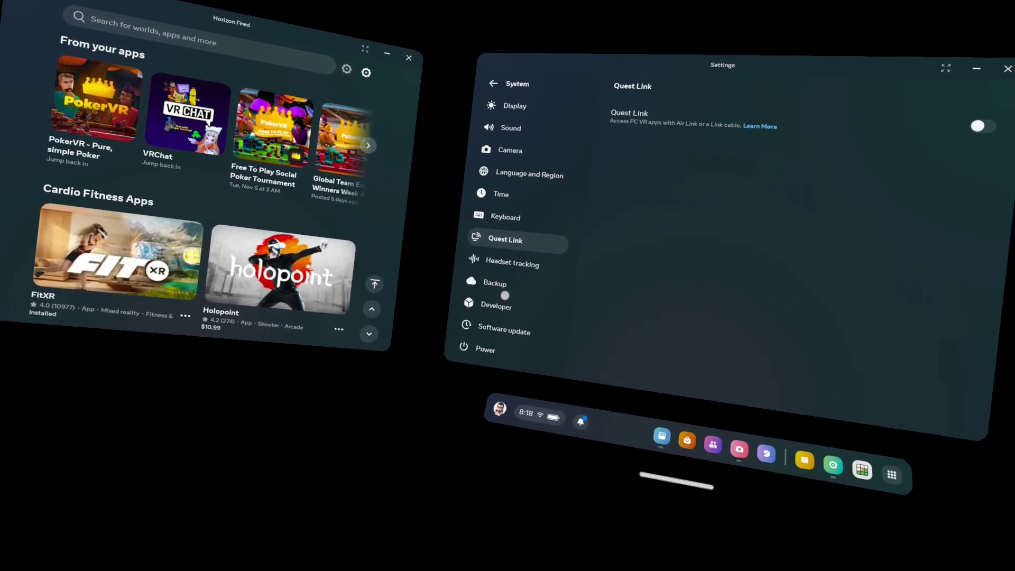
Toggle Enable custom settings twice in the headset's Developer settings and review the developer options, including Quest Link Auto-Connect.
click(492, 307)
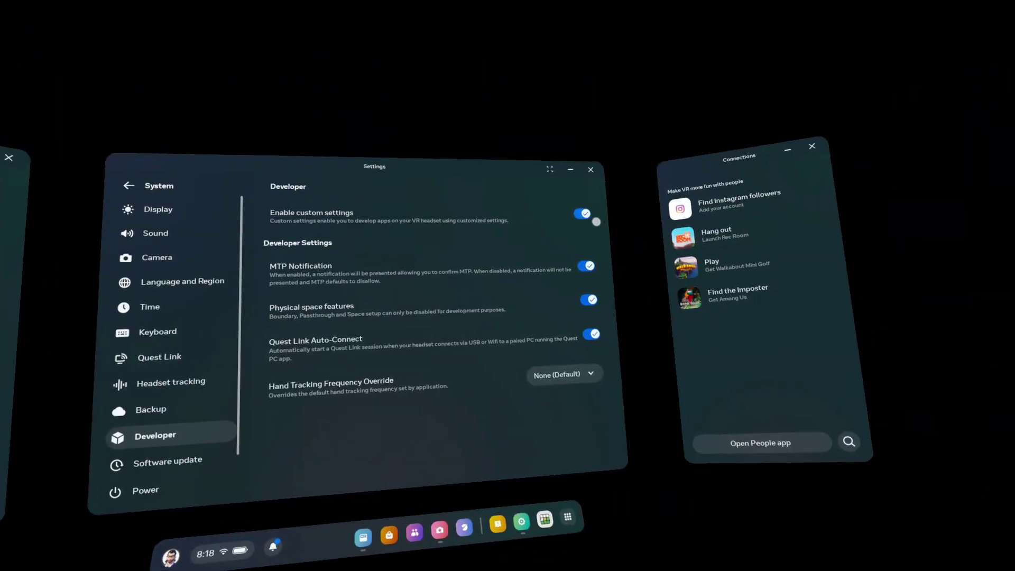
click(596, 221)
click(609, 227)
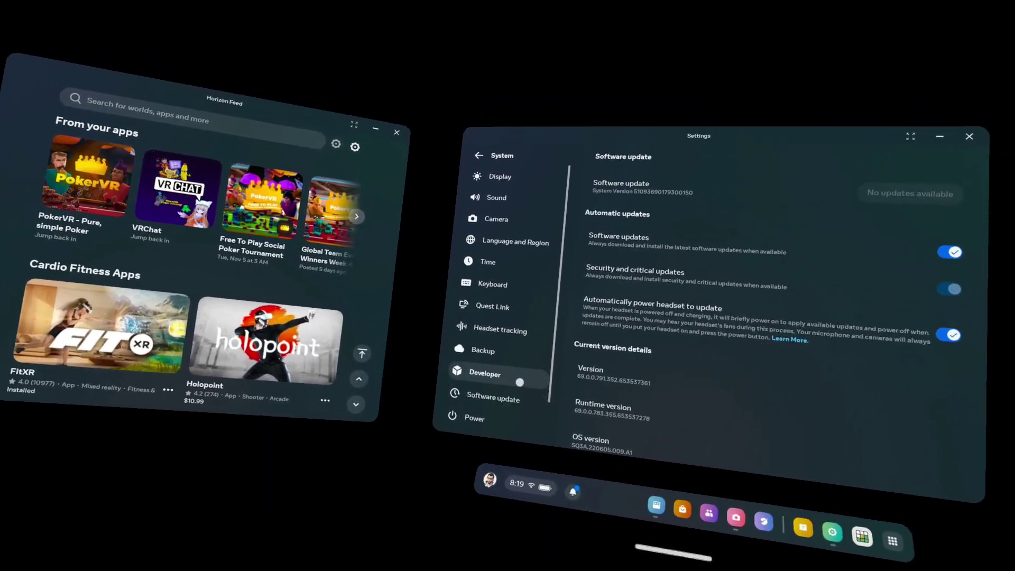
click(538, 326)
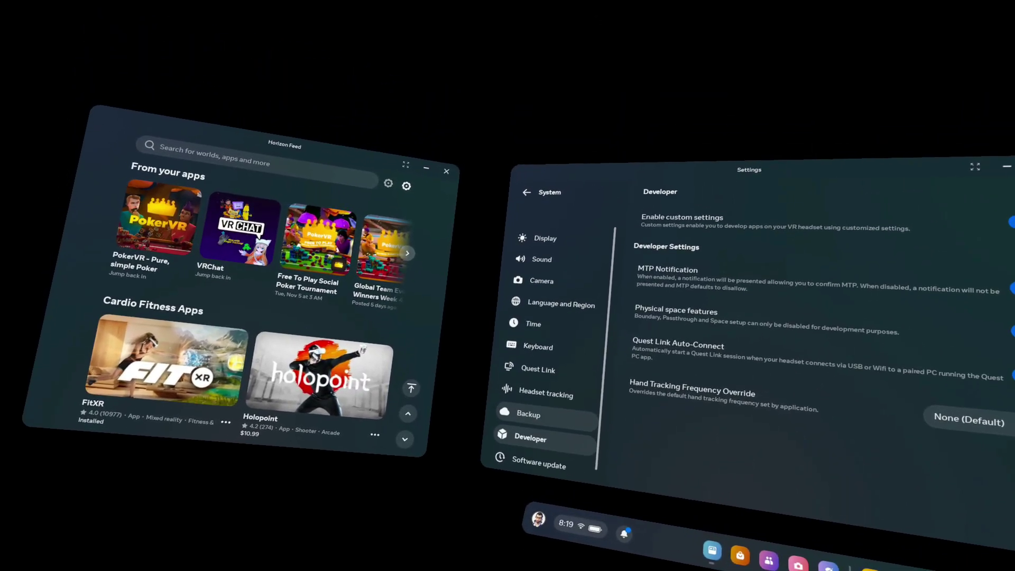
scroll(534, 423, up, 2)
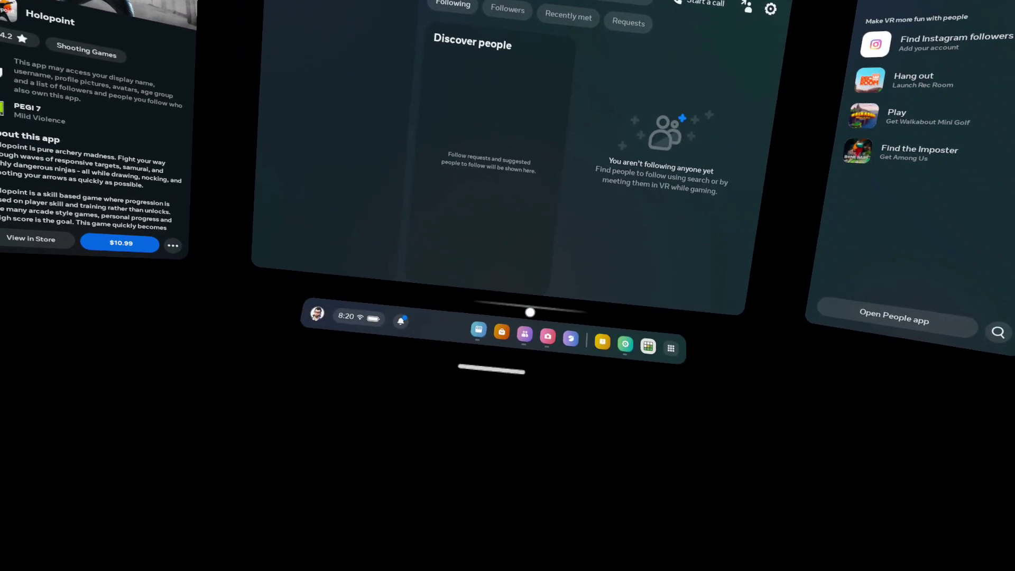
Open the headset's Camera app with its recording controls and recent captures.
click(564, 359)
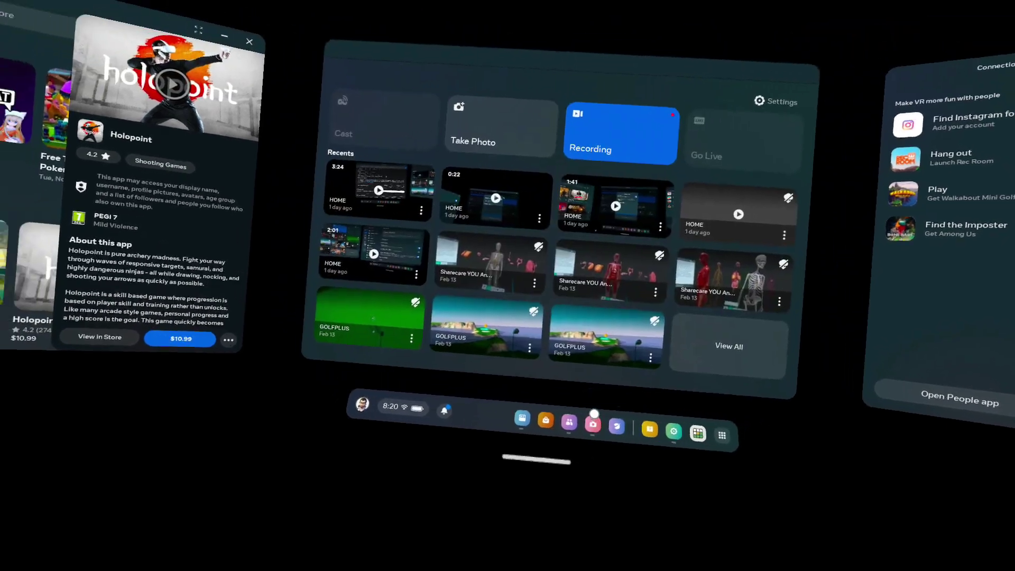